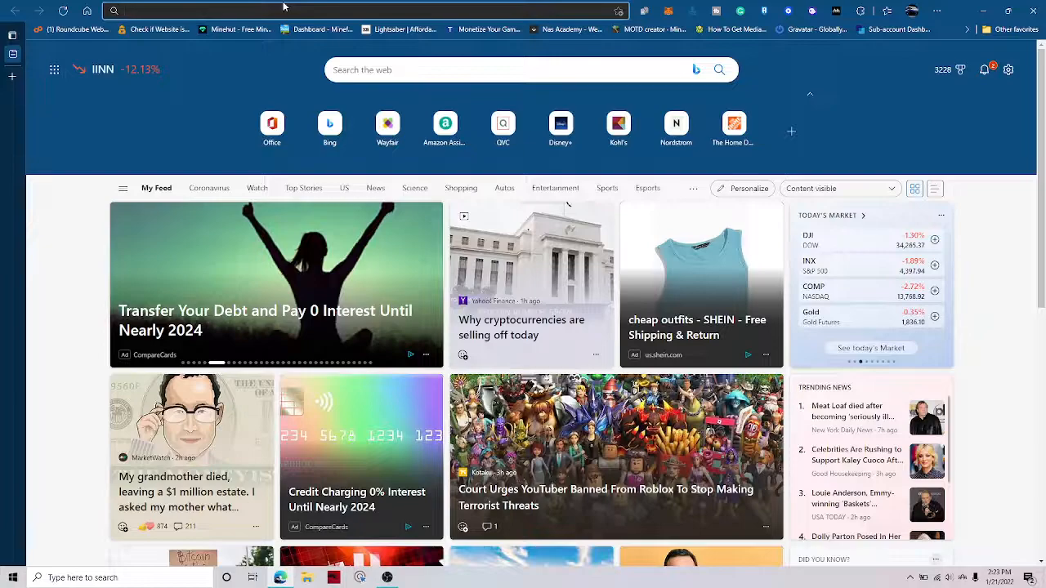
Step: Search the web for "virtual box" and open the official virtualbox.org website
{"action": "type", "text": "vir"}
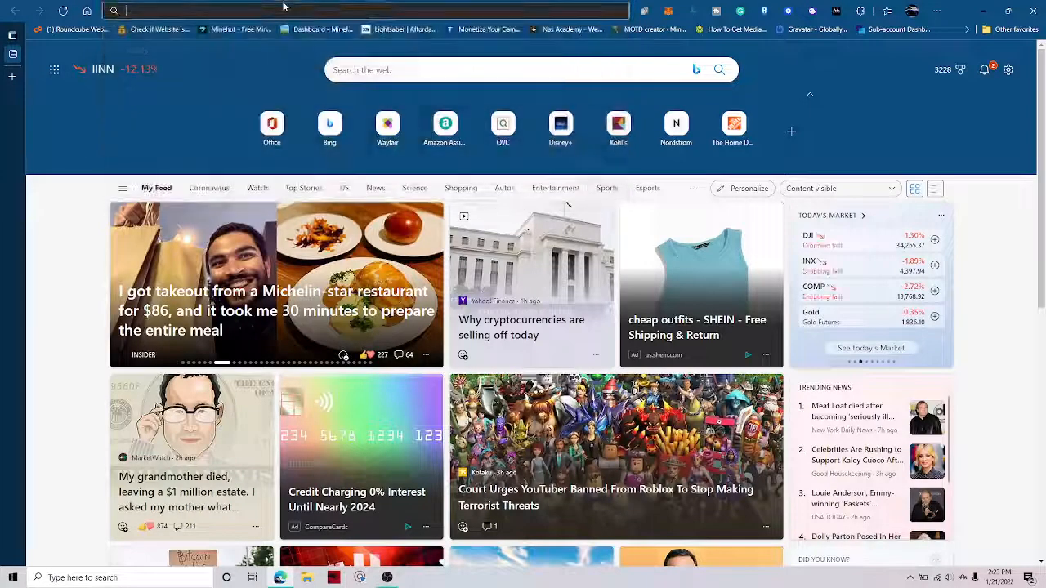
{"action": "type", "text": "tual box"}
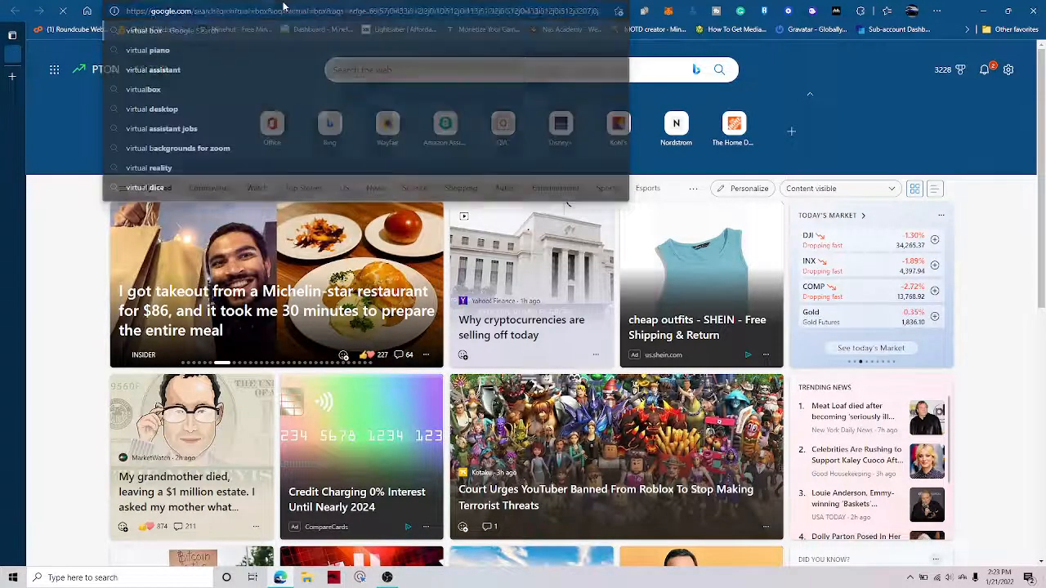
{"action": "key", "text": "Return"}
{"action": "left_click", "coordinate": [163, 143]}
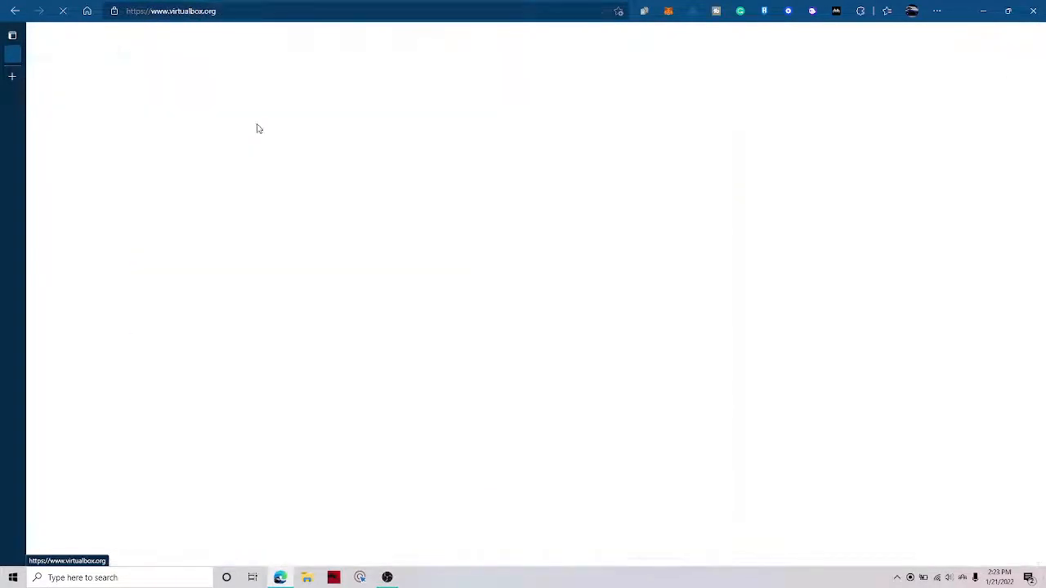
Step: Download the VirtualBox 6.1.32 platform package for Windows hosts and close the download page
{"action": "left_click", "coordinate": [506, 241]}
{"action": "left_click", "coordinate": [191, 227]}
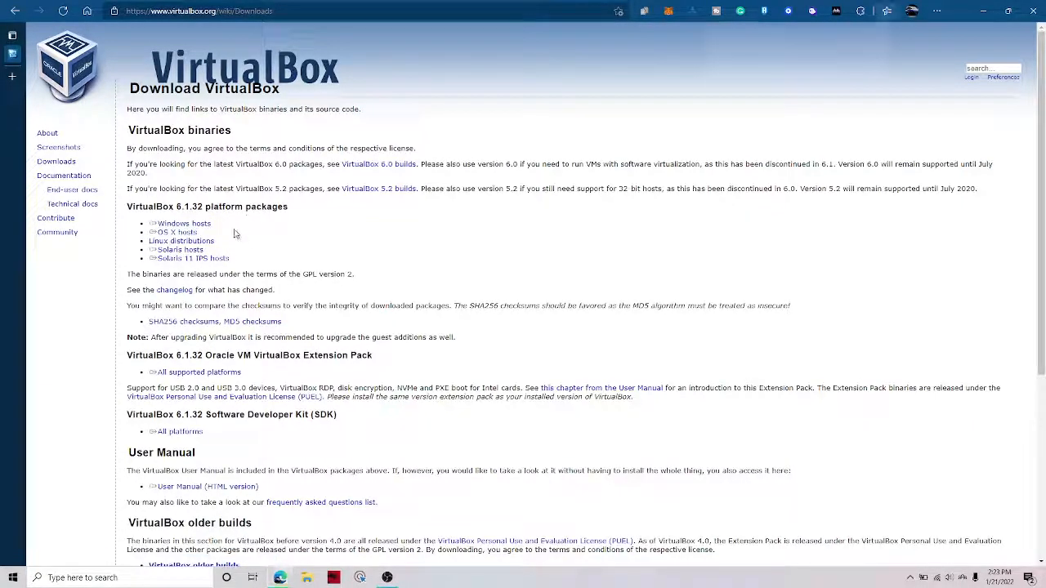
{"action": "right_click", "coordinate": [233, 209]}
{"action": "left_click", "coordinate": [786, 131]}
{"action": "left_click", "coordinate": [888, 11]}
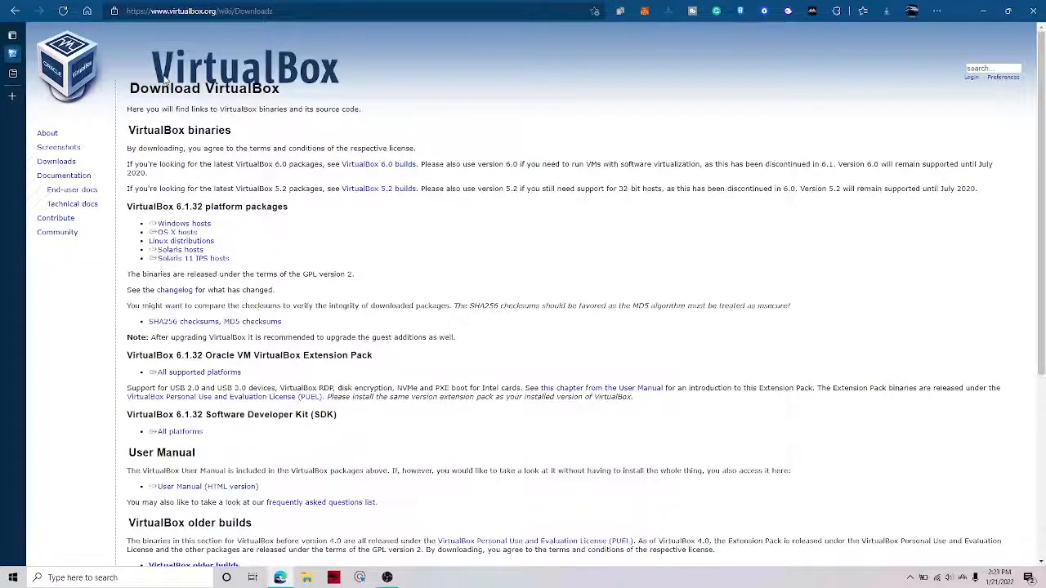
{"action": "key", "text": "ctrl+w"}
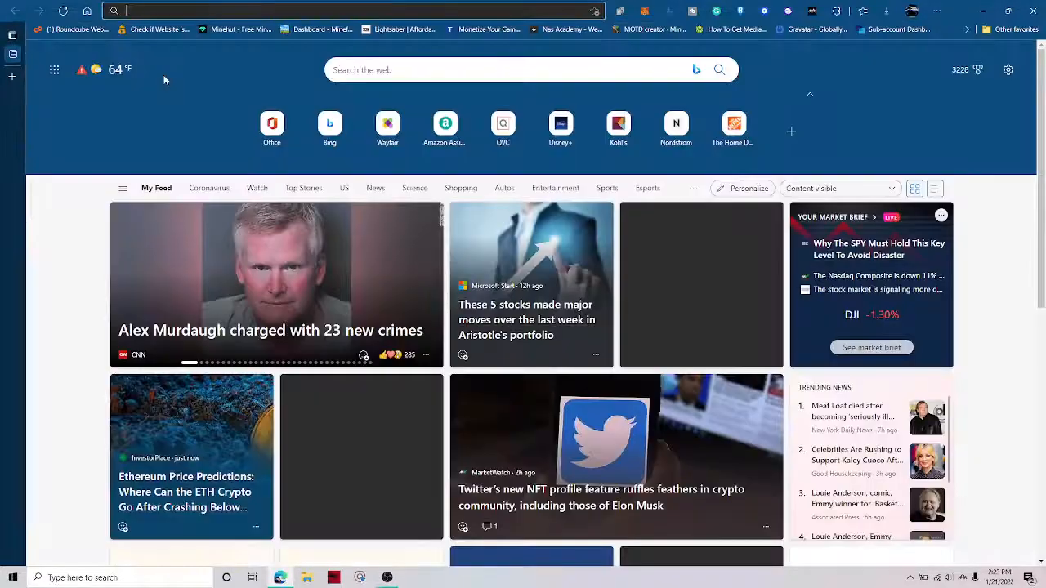
Step: Search for "ubuntu iso download for virtualbox" and start downloading Ubuntu 20.04.3 LTS from the Ubuntu Desktop download page
{"action": "type", "text": "ubuntu iso download"}
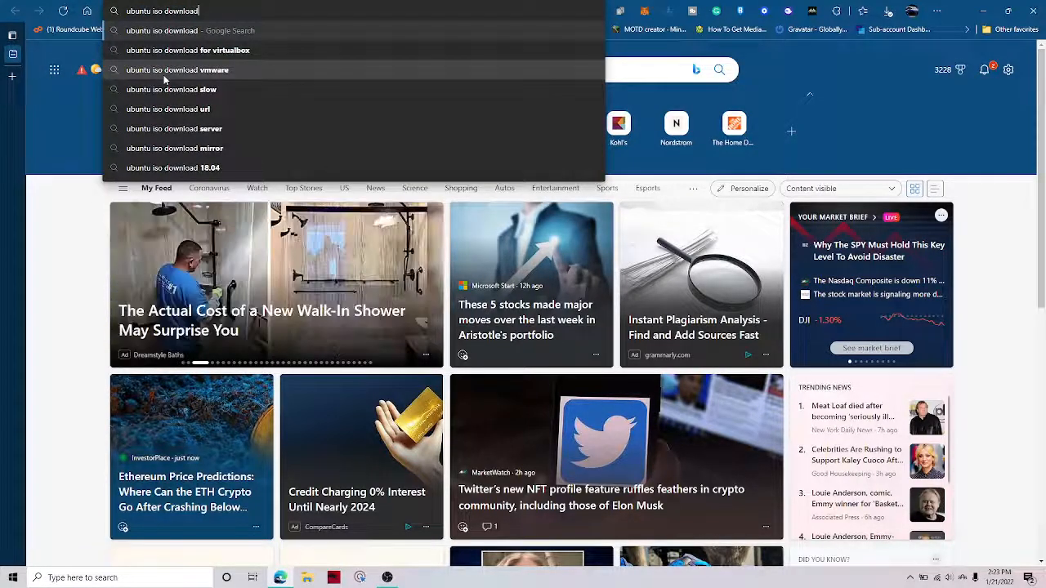
{"action": "key", "text": "Return"}
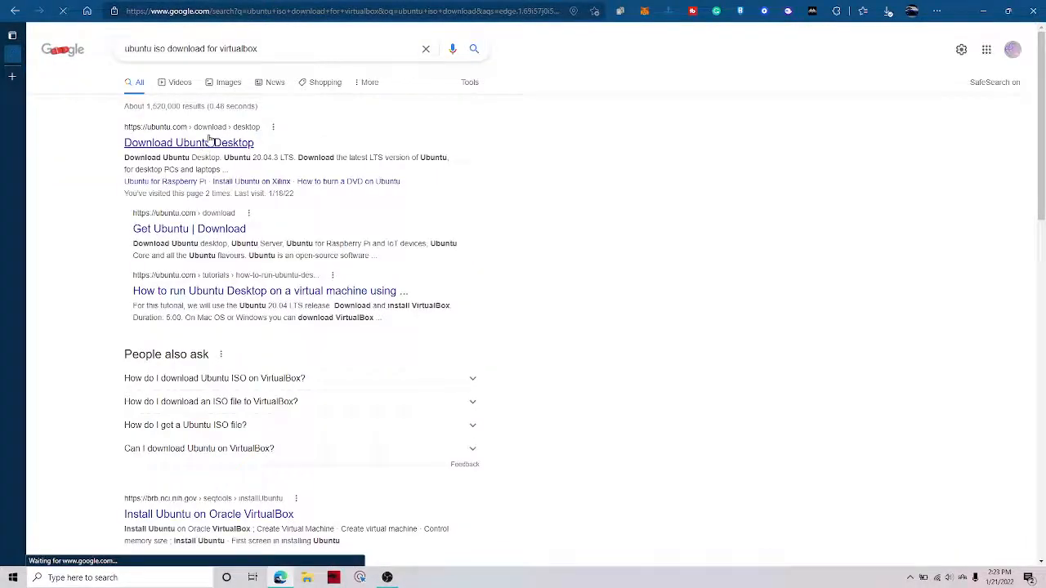
{"action": "left_click", "coordinate": [210, 141]}
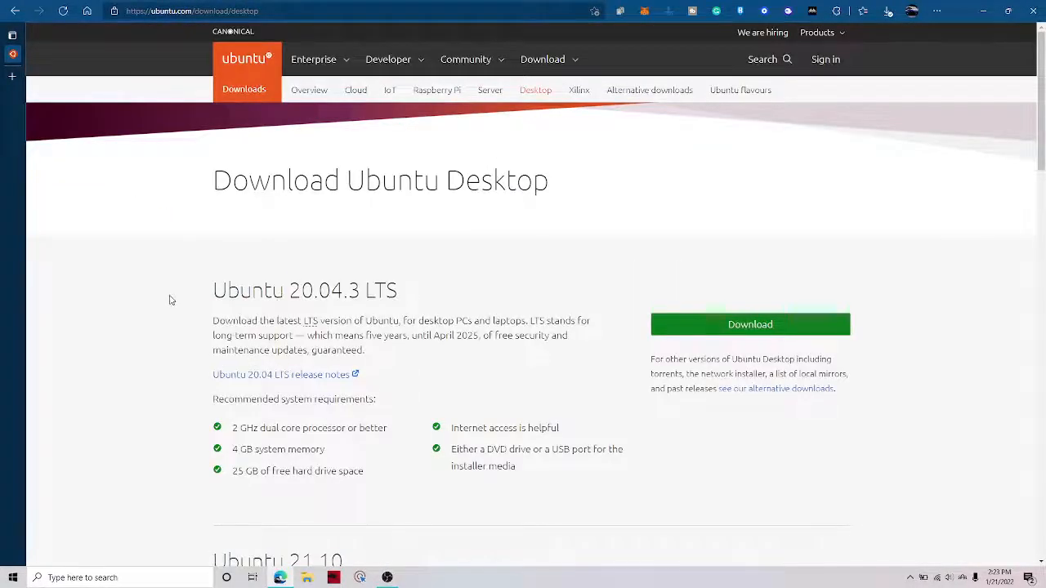
{"action": "left_click", "coordinate": [786, 324]}
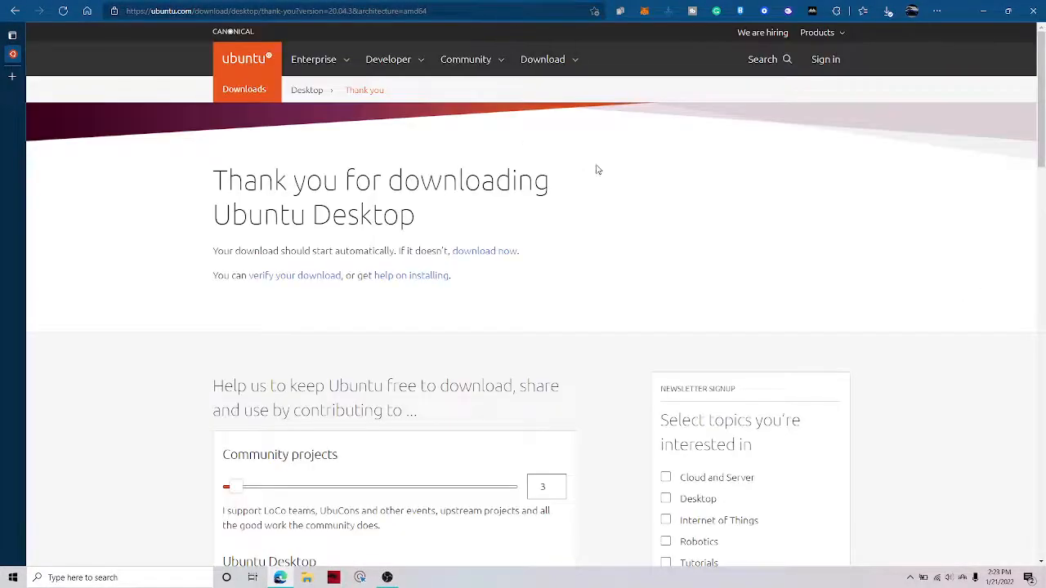
Step: Show the downloaded VirtualBox-6.1.32-149290-Win.exe in its folder and launch the installer
{"action": "left_click", "coordinate": [888, 12]}
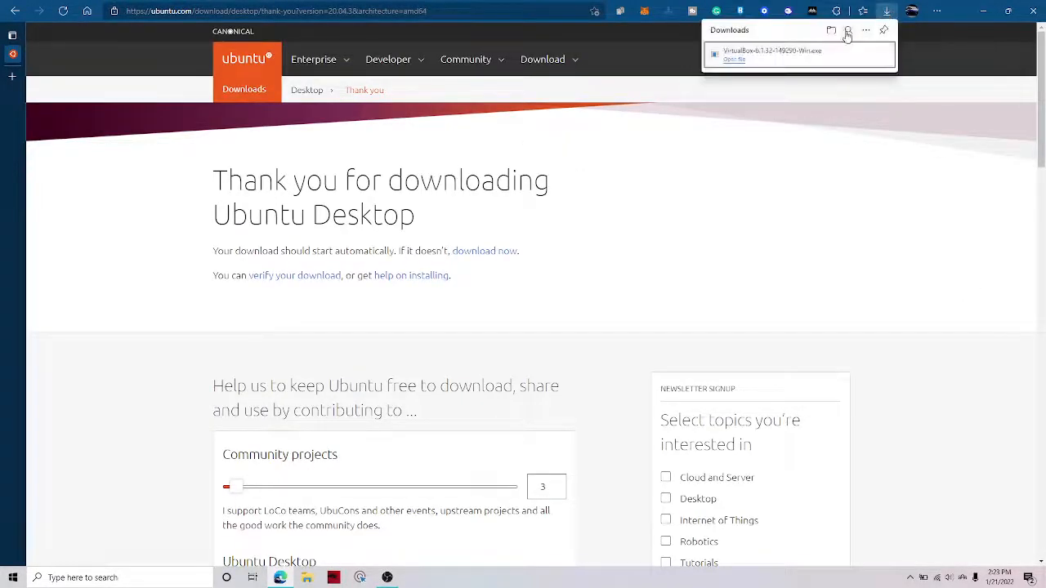
{"action": "left_click", "coordinate": [887, 14]}
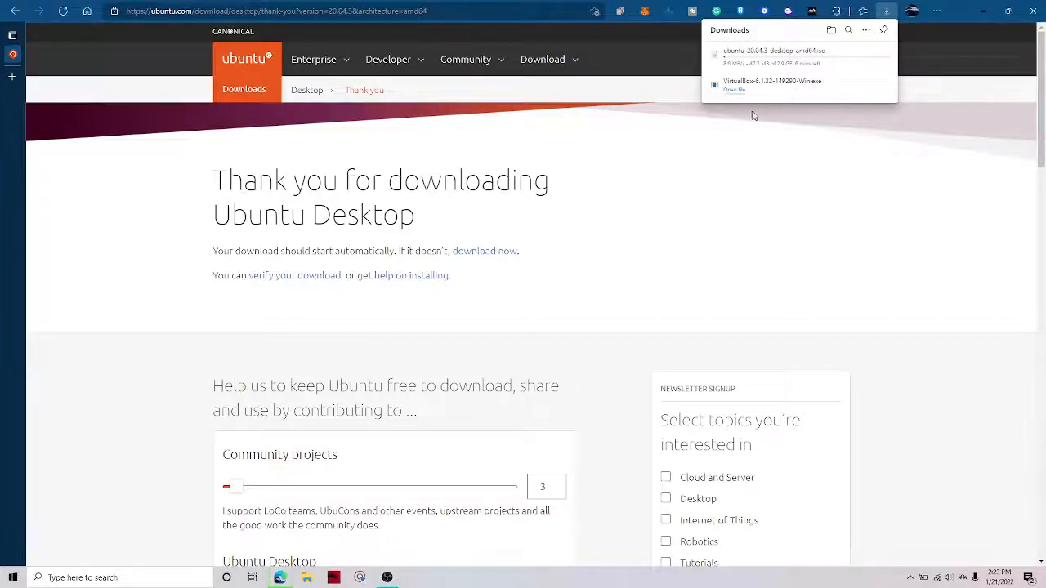
{"action": "left_click", "coordinate": [850, 86]}
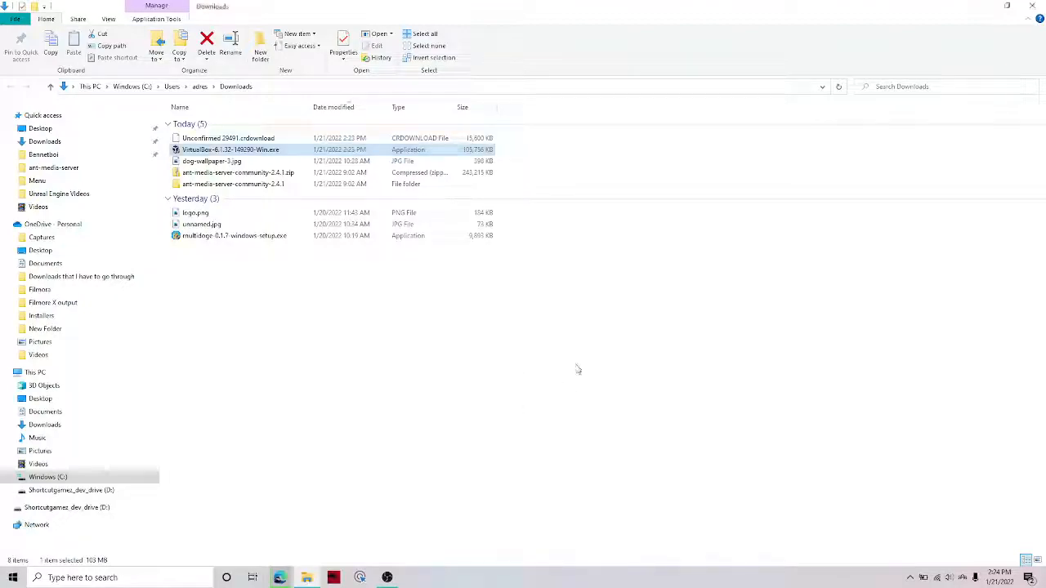
{"action": "right_click", "coordinate": [288, 156]}
{"action": "left_click", "coordinate": [323, 161]}
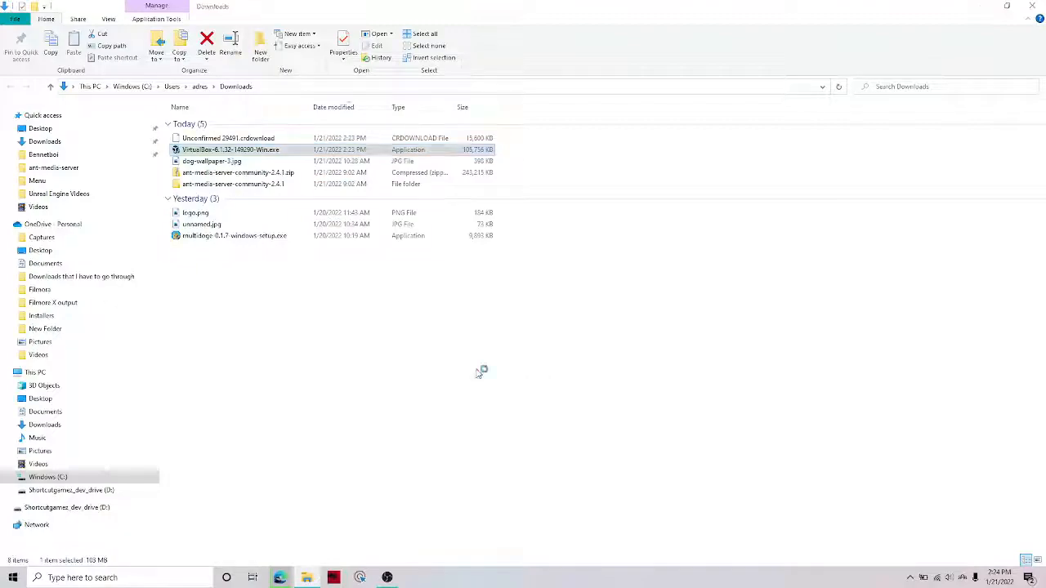
{"action": "left_click_drag", "start_coordinate": [451, 149], "coordinate": [365, 207]}
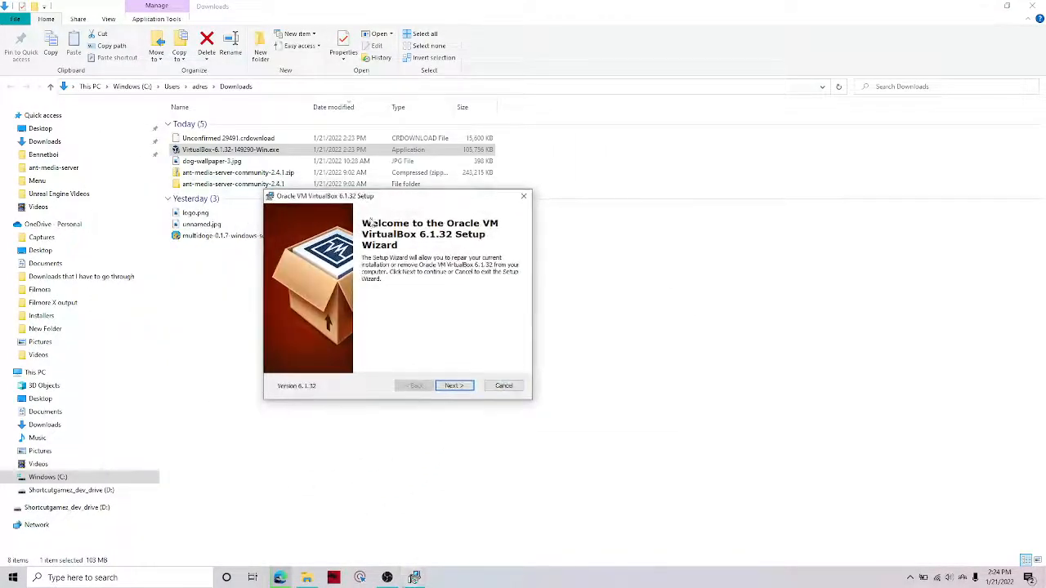
Step: Go through the opening pages of the Oracle VM VirtualBox 6.1.32 setup wizard and cancel the setup
{"action": "left_click", "coordinate": [453, 387]}
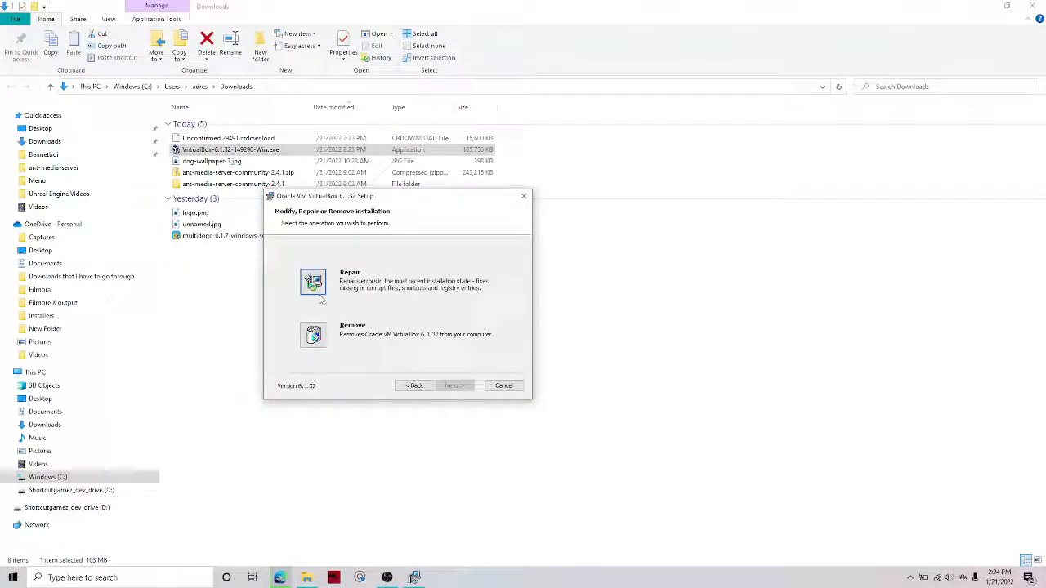
{"action": "left_click", "coordinate": [411, 387]}
{"action": "left_click", "coordinate": [452, 387]}
{"action": "left_click", "coordinate": [421, 388]}
{"action": "left_click", "coordinate": [451, 386]}
{"action": "left_click", "coordinate": [442, 418]}
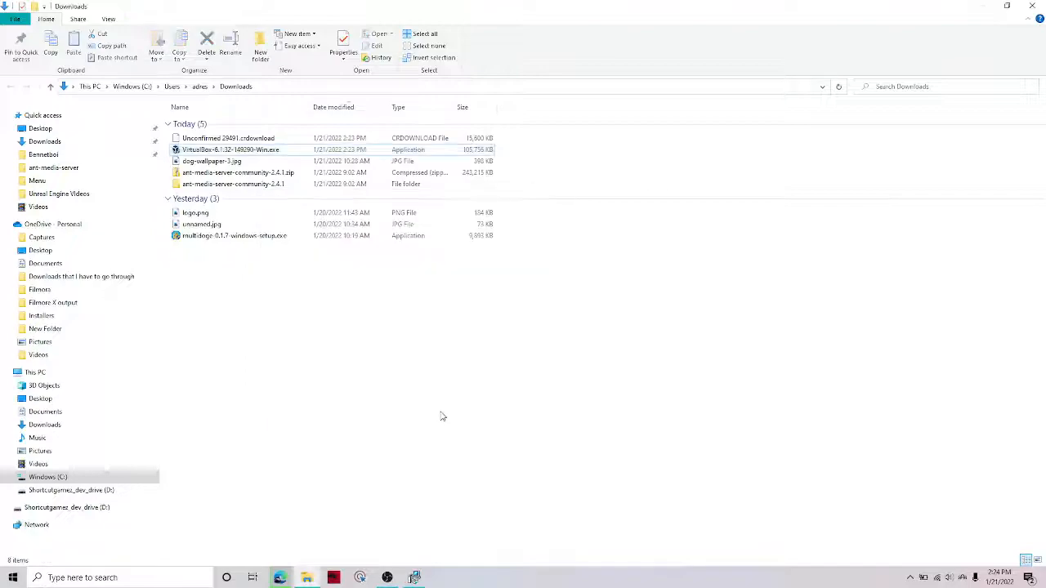
{"action": "left_click", "coordinate": [415, 577]}
{"action": "left_click", "coordinate": [414, 386]}
{"action": "left_click", "coordinate": [452, 386]}
{"action": "left_click", "coordinate": [504, 385]}
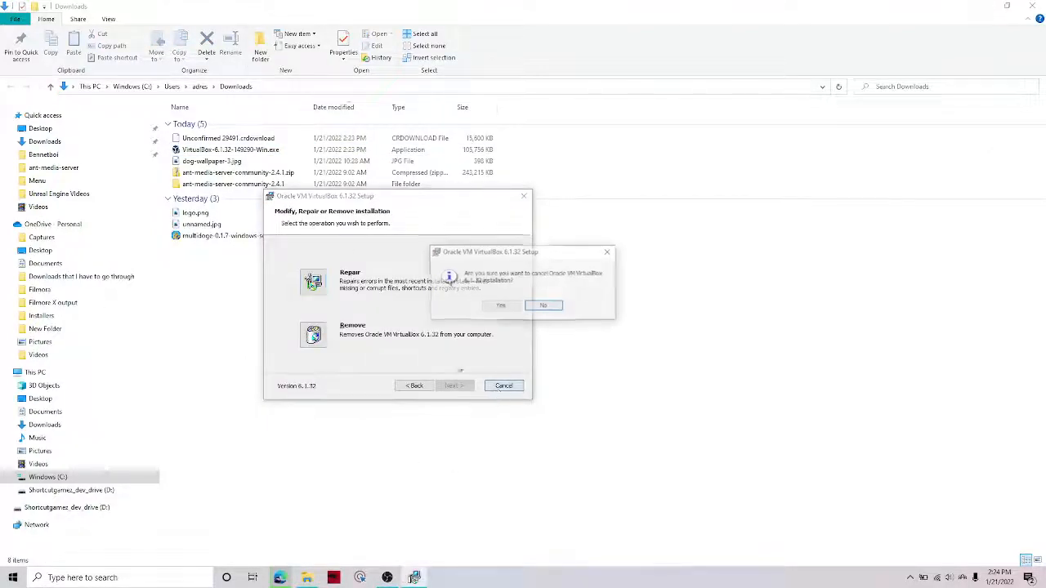
{"action": "left_click", "coordinate": [511, 308]}
{"action": "left_click", "coordinate": [456, 384]}
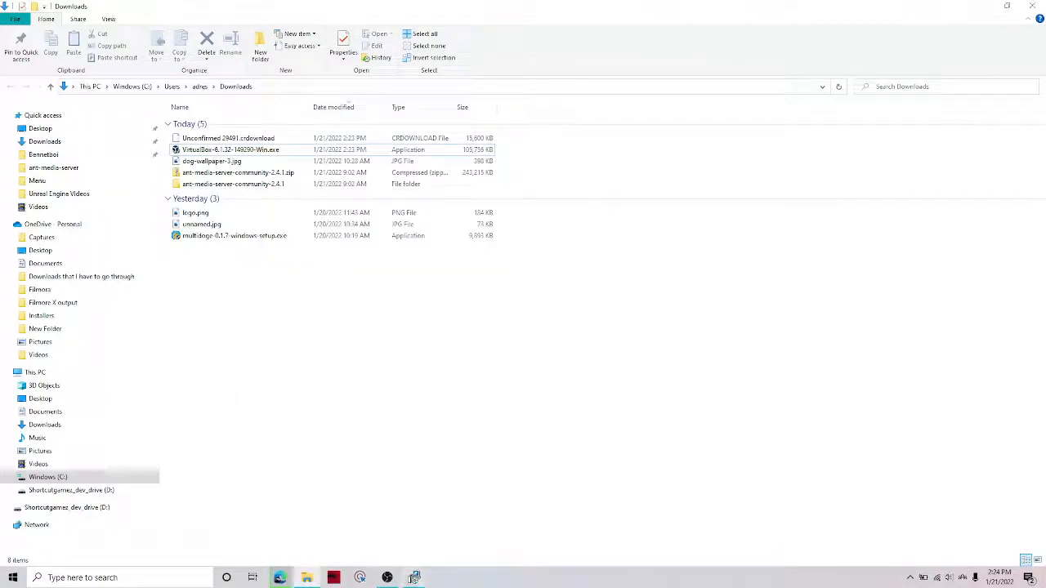
{"action": "left_click_drag", "start_coordinate": [583, 389], "coordinate": [176, 135]}
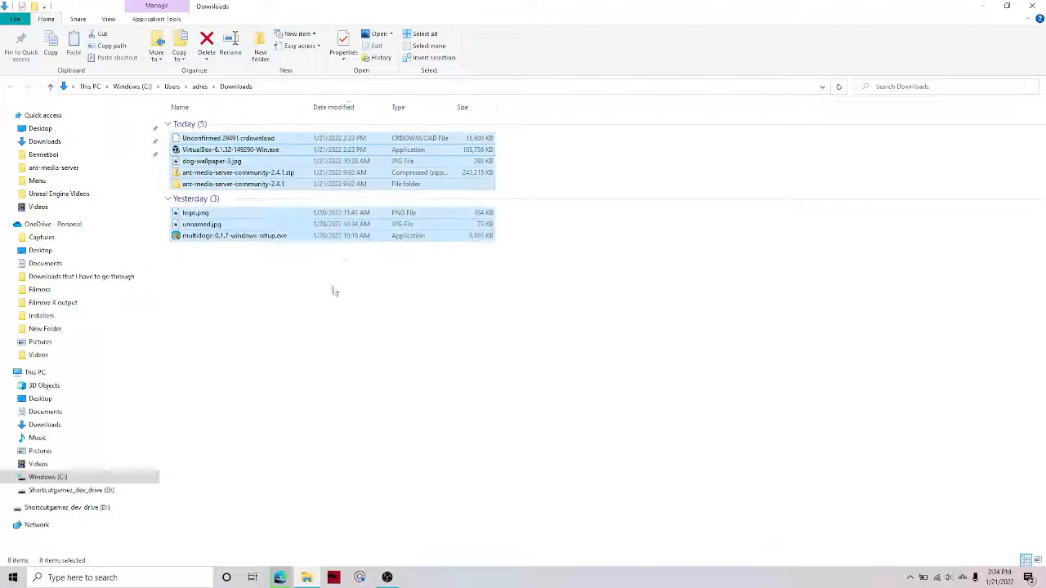
{"action": "left_click_drag", "start_coordinate": [313, 297], "coordinate": [371, 156]}
{"action": "left_click_drag", "start_coordinate": [373, 346], "coordinate": [311, 137]}
{"action": "left_click_drag", "start_coordinate": [306, 321], "coordinate": [273, 252]}
{"action": "left_click", "coordinate": [362, 141]}
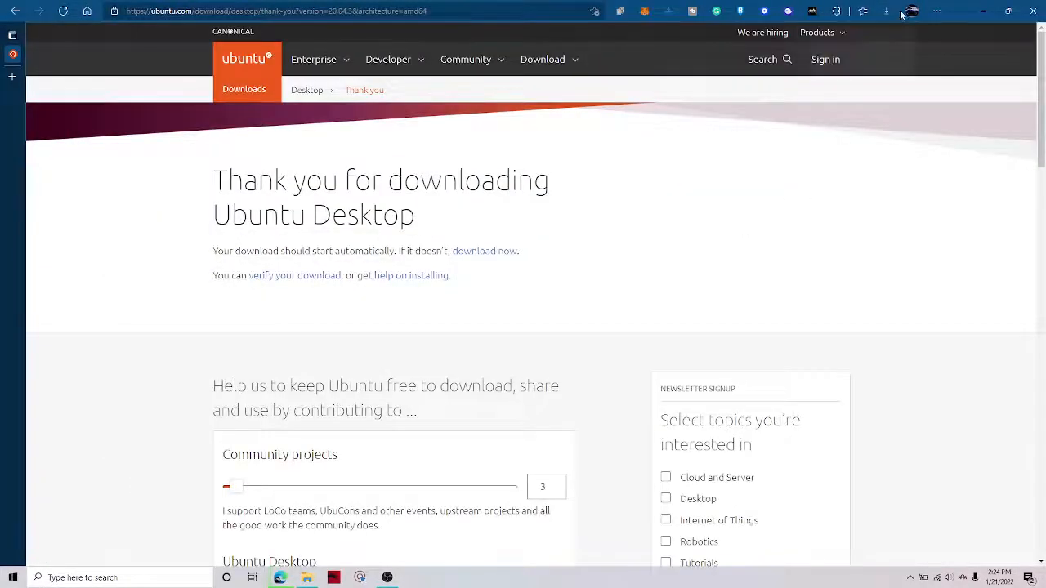
Step: Cancel the running ubuntu-20.04.3-desktop-amd64.iso download and open Oracle VM VirtualBox
{"action": "left_click", "coordinate": [886, 10]}
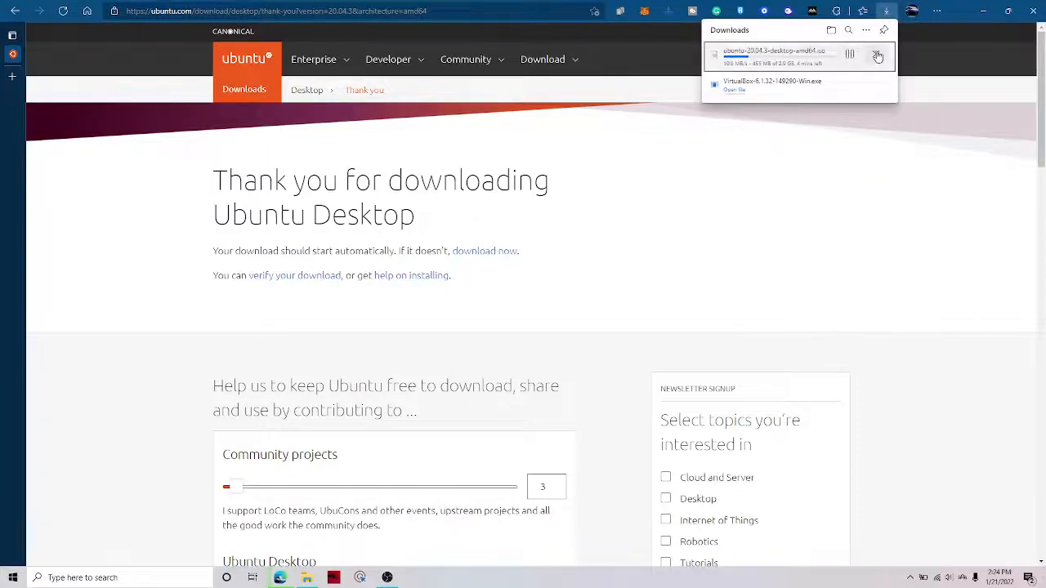
{"action": "left_click", "coordinate": [877, 56]}
{"action": "left_click", "coordinate": [111, 575]}
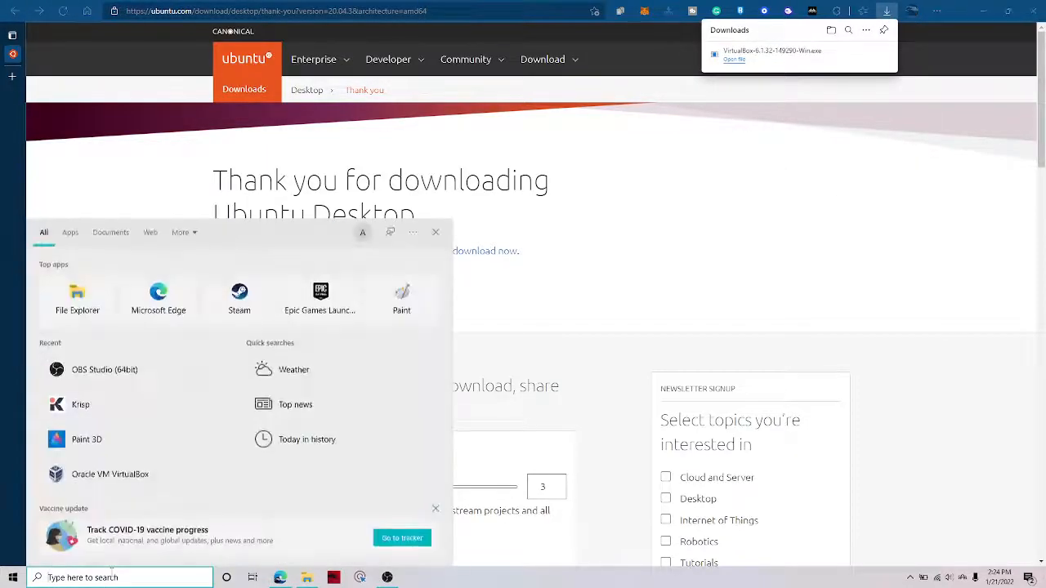
{"action": "type", "text": "viru"}
{"action": "key", "text": "Return"}
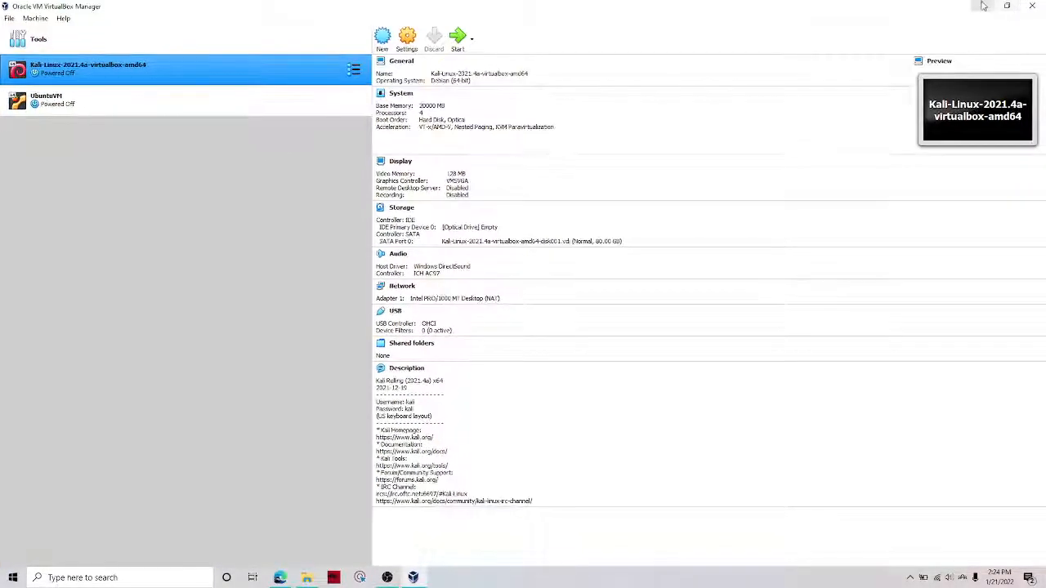
Step: Start a new virtual machine named Ubuntu with type Linux and version Ubuntu (64-bit)
{"action": "left_click", "coordinate": [382, 37]}
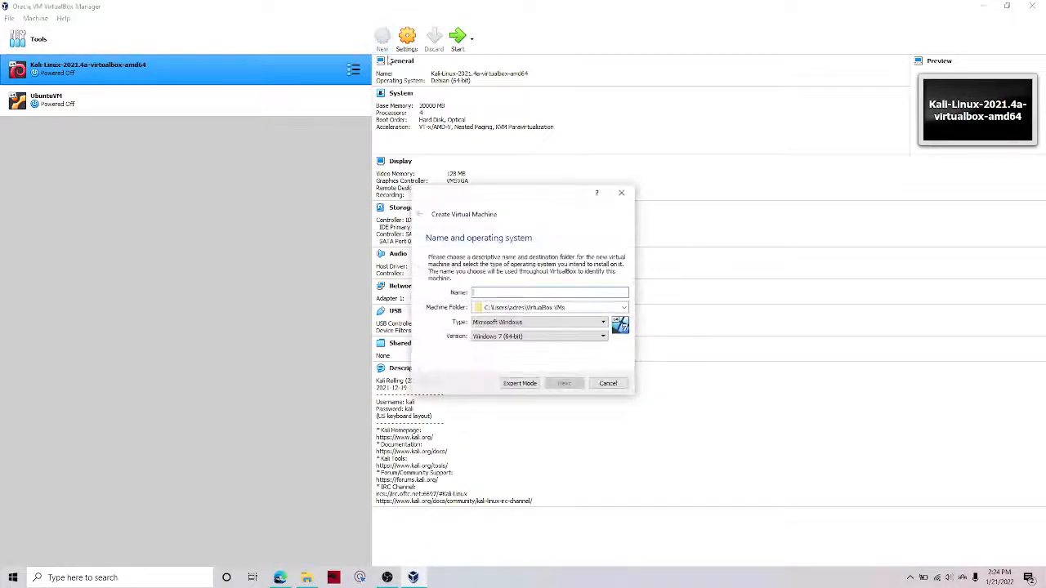
{"action": "type", "text": "Ubuntu"}
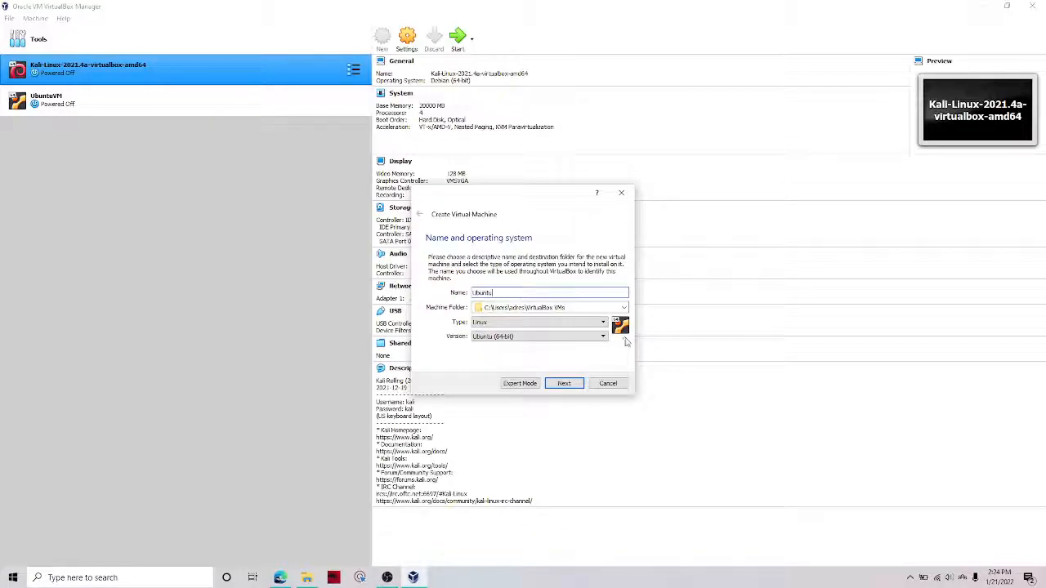
{"action": "left_click", "coordinate": [494, 337]}
{"action": "left_click", "coordinate": [493, 340]}
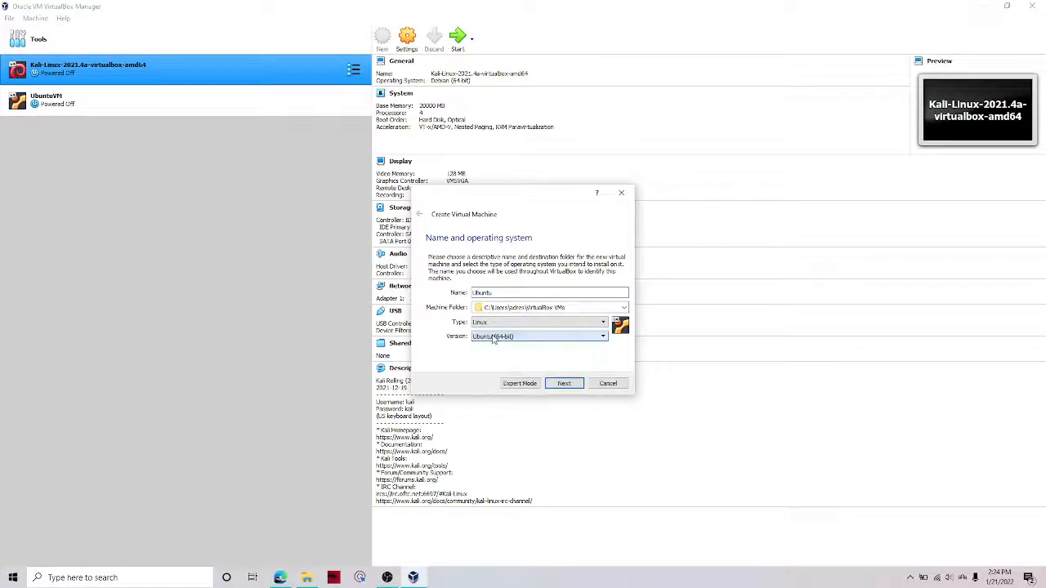
{"action": "left_click", "coordinate": [512, 325]}
{"action": "left_click", "coordinate": [513, 325]}
{"action": "left_click", "coordinate": [512, 325]}
{"action": "left_click", "coordinate": [512, 328]}
{"action": "left_click", "coordinate": [508, 338]}
{"action": "left_click", "coordinate": [508, 338]}
{"action": "left_click", "coordinate": [533, 338]}
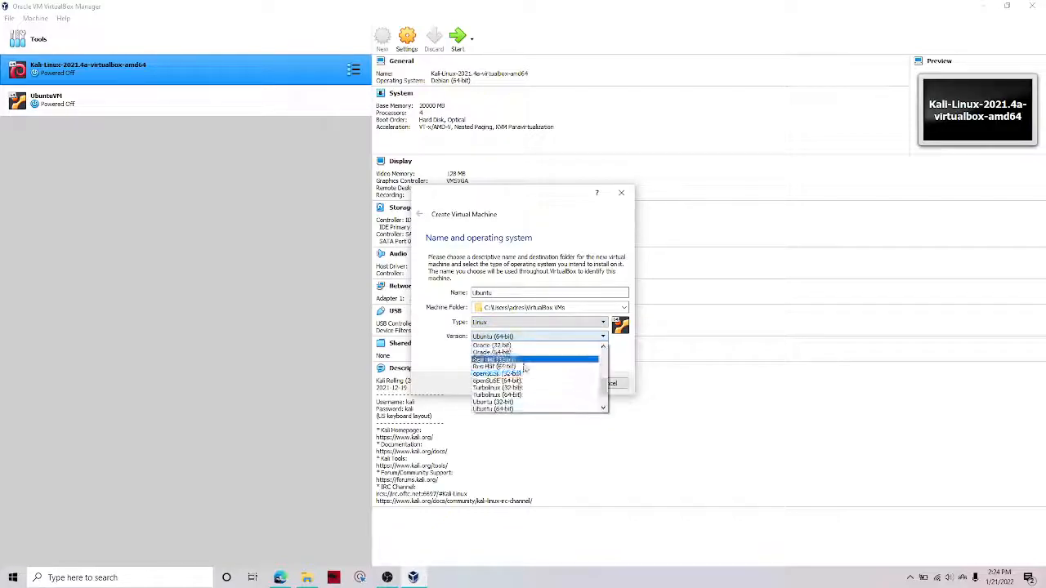
{"action": "left_click", "coordinate": [443, 359]}
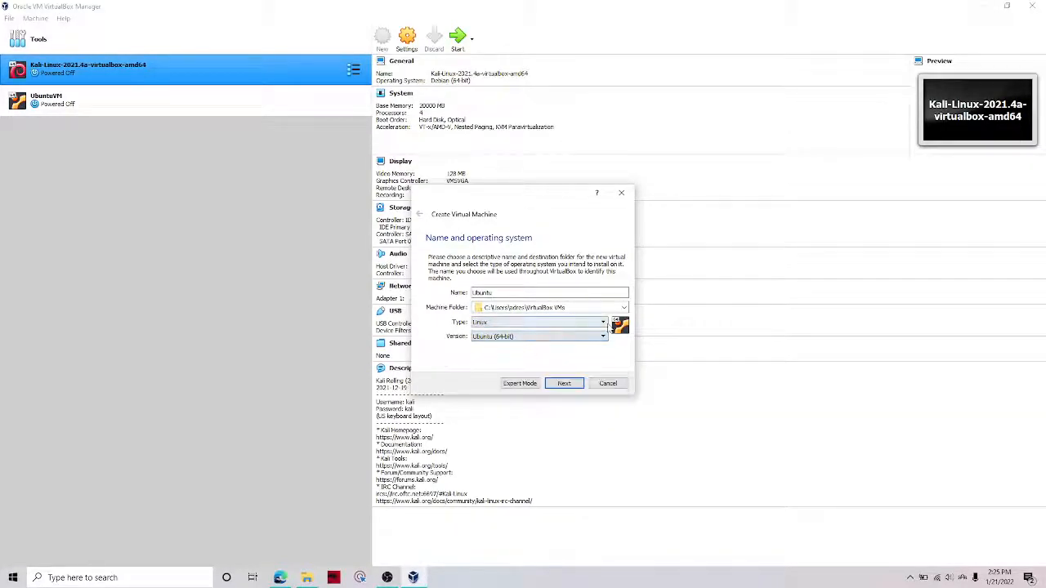
{"action": "left_click", "coordinate": [563, 384]}
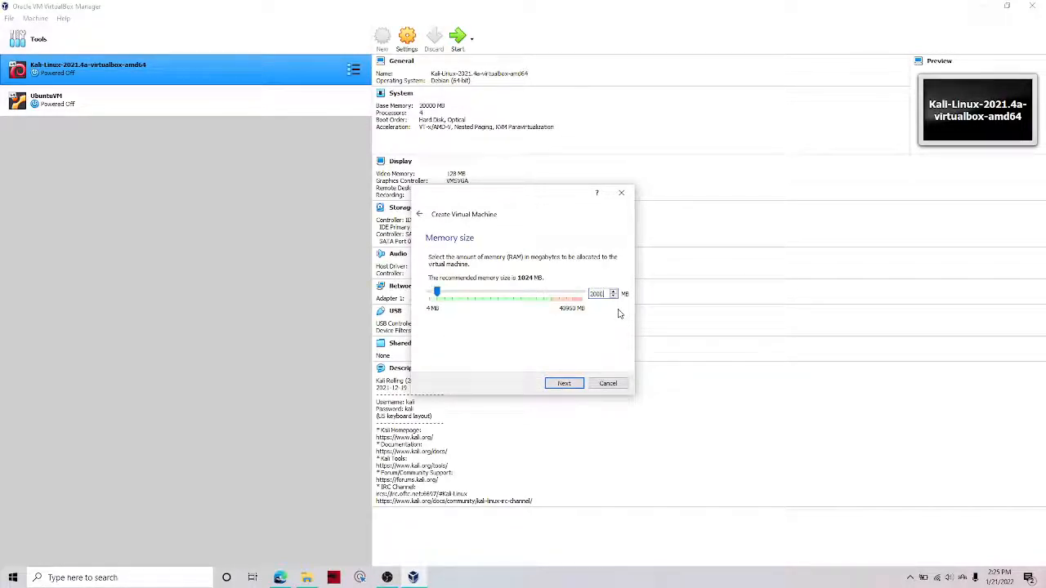
Step: Set the new virtual machine's memory size to 20000 MB
{"action": "key", "text": "Return"}
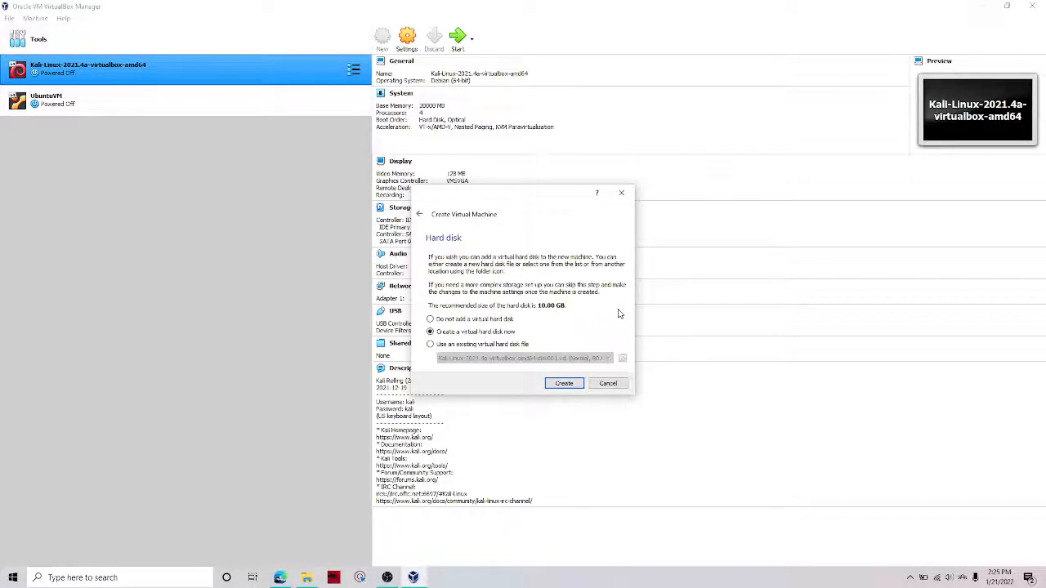
{"action": "left_click", "coordinate": [422, 216]}
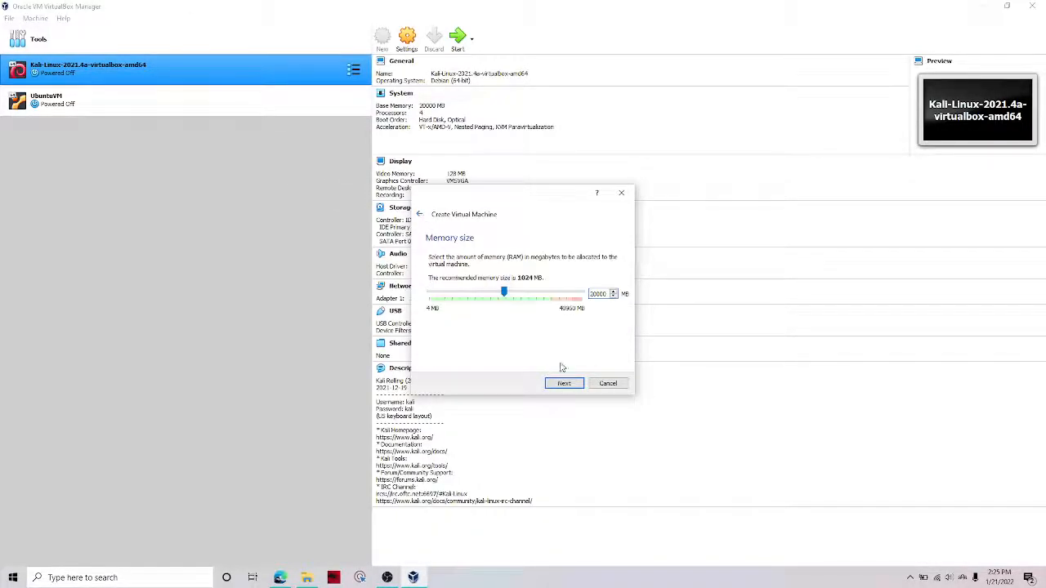
{"action": "left_click", "coordinate": [565, 384]}
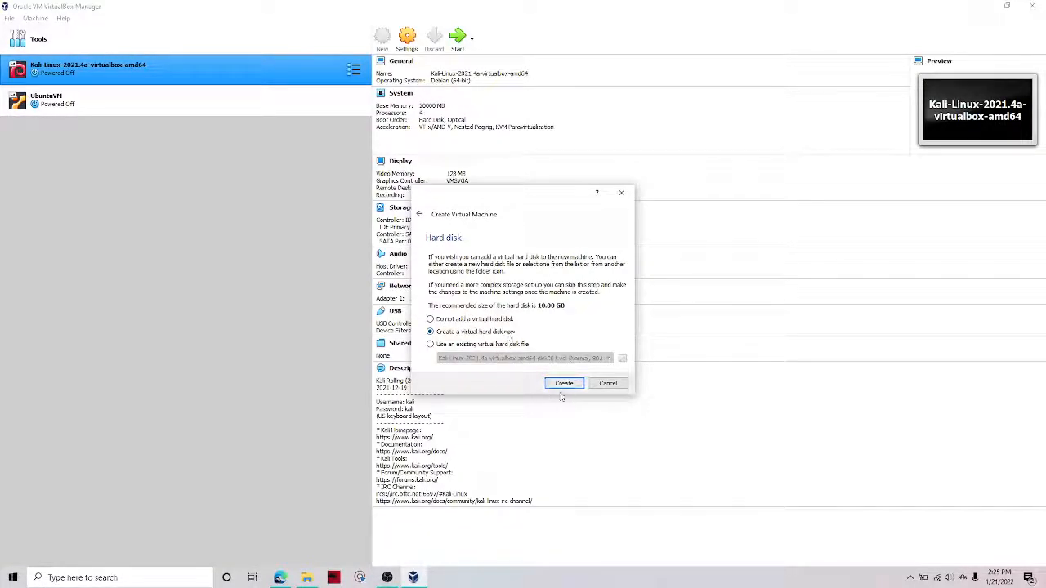
Step: Set up a new virtual hard disk as a dynamically allocated VDI with a size of 20 GB
{"action": "left_click", "coordinate": [563, 384]}
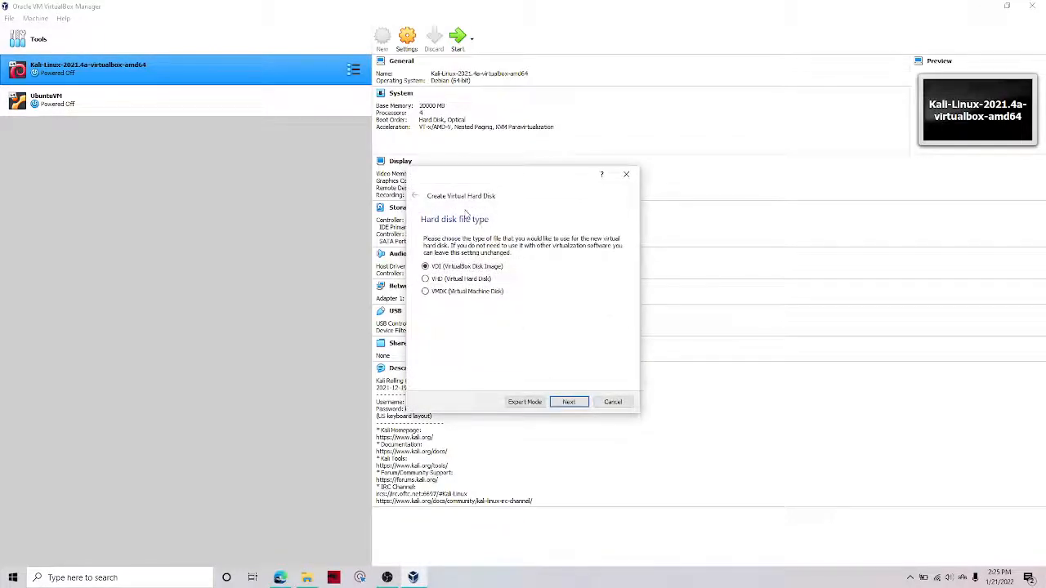
{"action": "left_click", "coordinate": [568, 402]}
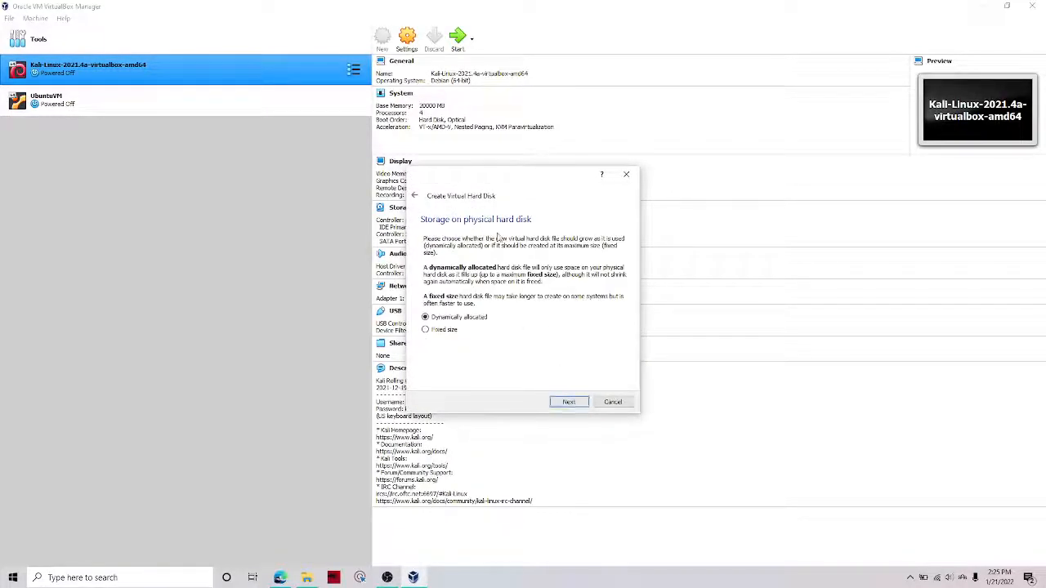
{"action": "left_click", "coordinate": [568, 402]}
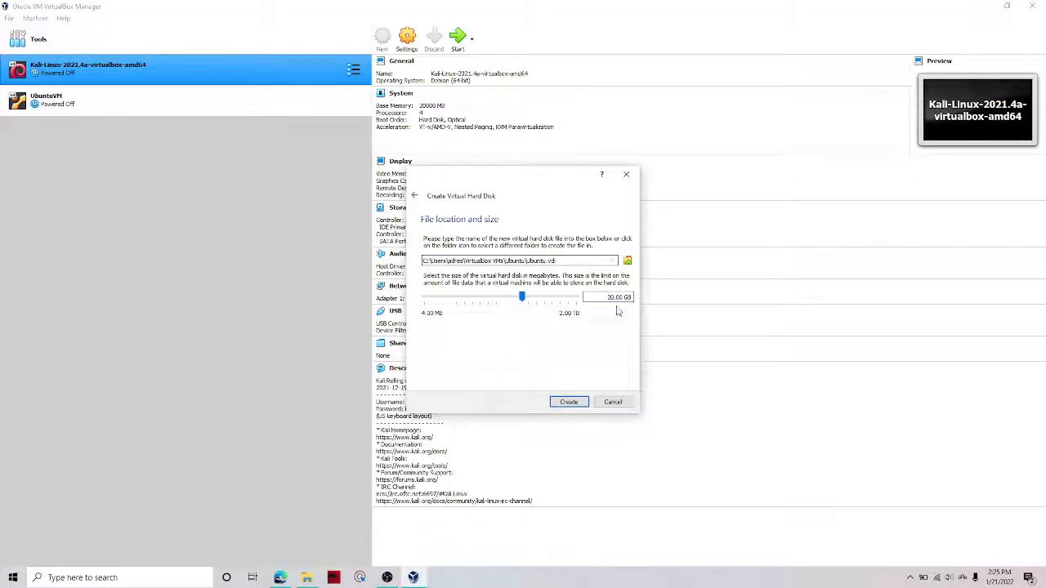
Step: Check the host's Windows (C:) drive space under This PC in File Explorer and return to VirtualBox
{"action": "left_click", "coordinate": [306, 578]}
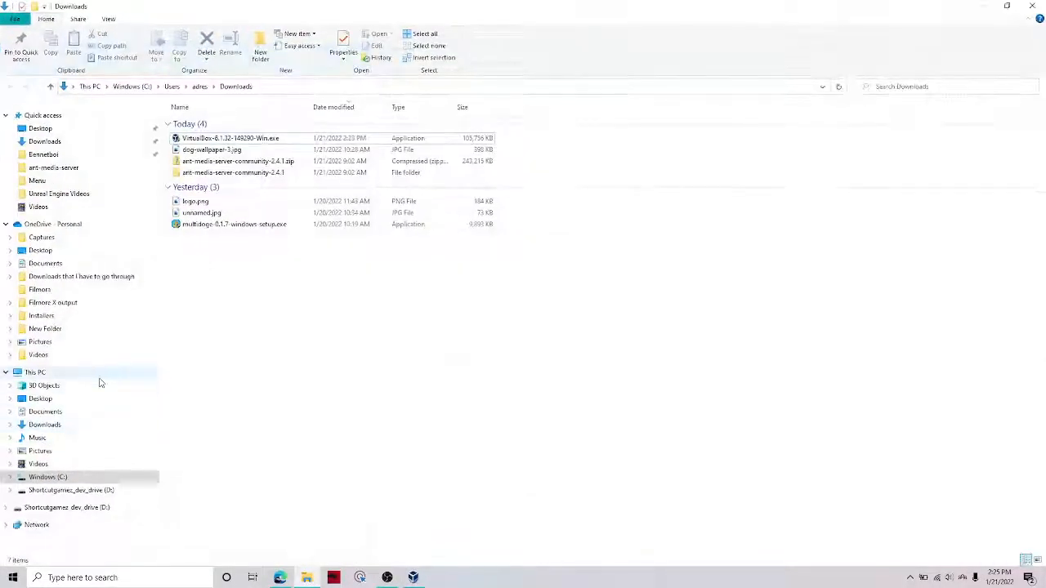
{"action": "left_click", "coordinate": [35, 372]}
{"action": "left_click", "coordinate": [245, 131]}
{"action": "left_click", "coordinate": [983, 5]}
{"action": "left_click", "coordinate": [545, 345]}
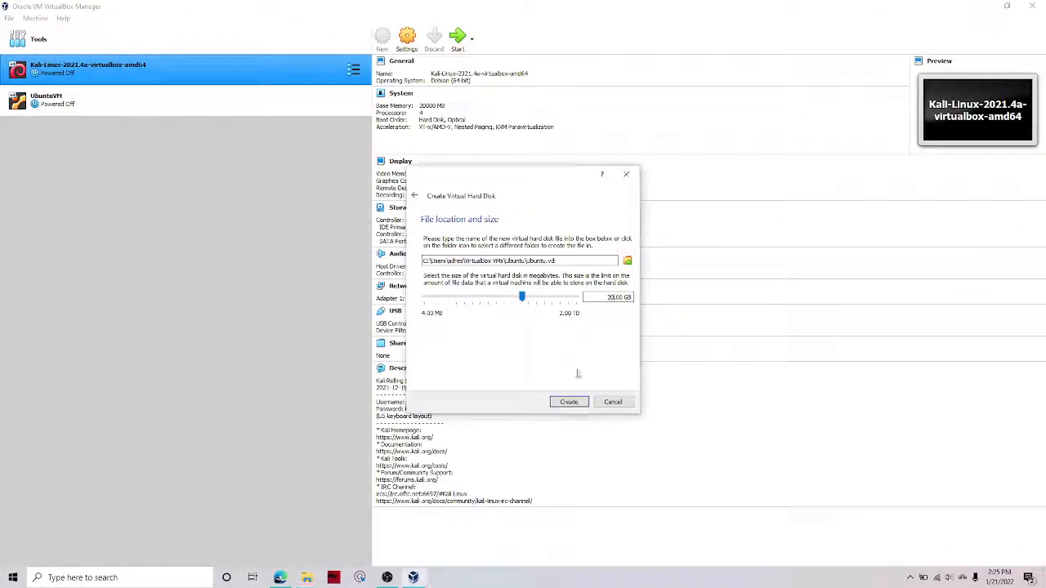
Step: Create the virtual hard disk to finish the new machine and keep the Ubuntu virtual machine selected
{"action": "left_click", "coordinate": [585, 402]}
{"action": "left_click", "coordinate": [170, 103]}
{"action": "left_click", "coordinate": [78, 135]}
{"action": "left_click", "coordinate": [167, 106]}
{"action": "left_click", "coordinate": [198, 129]}
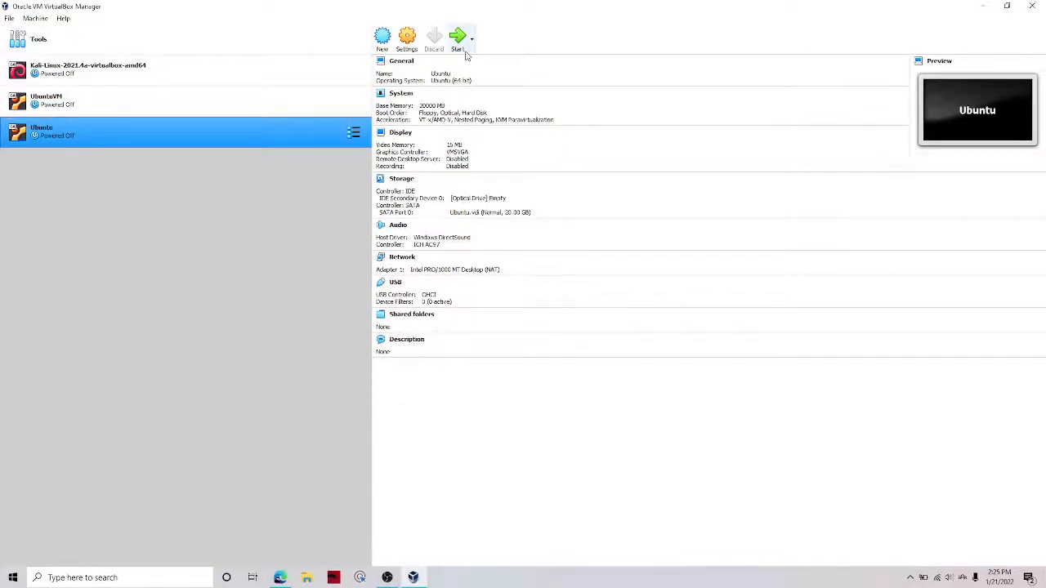
{"action": "left_click", "coordinate": [107, 111]}
{"action": "left_click", "coordinate": [112, 129]}
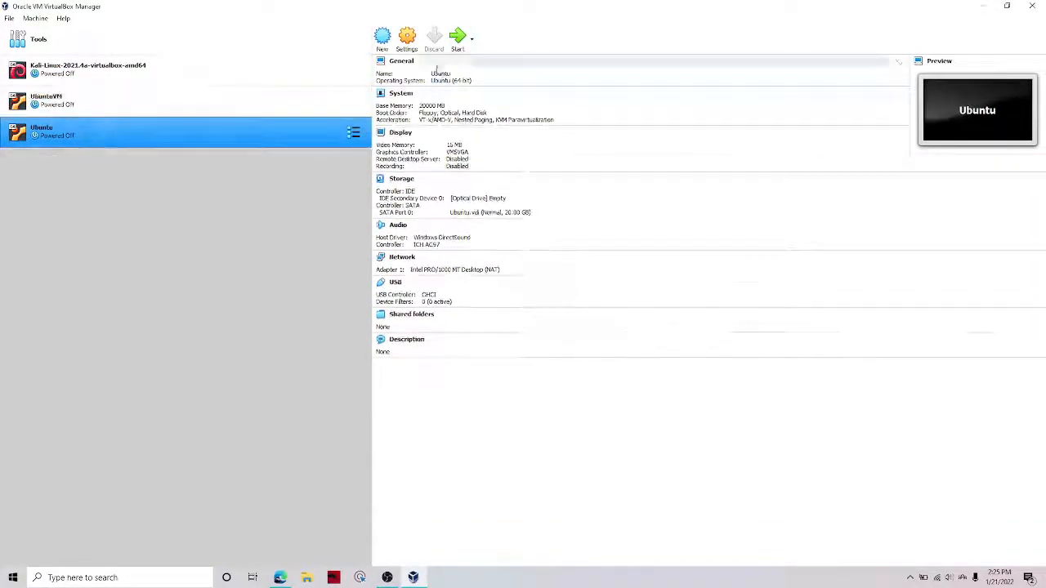
Step: Open the Ubuntu machine's settings and look through its advanced, description and disk encryption options
{"action": "left_click", "coordinate": [408, 36]}
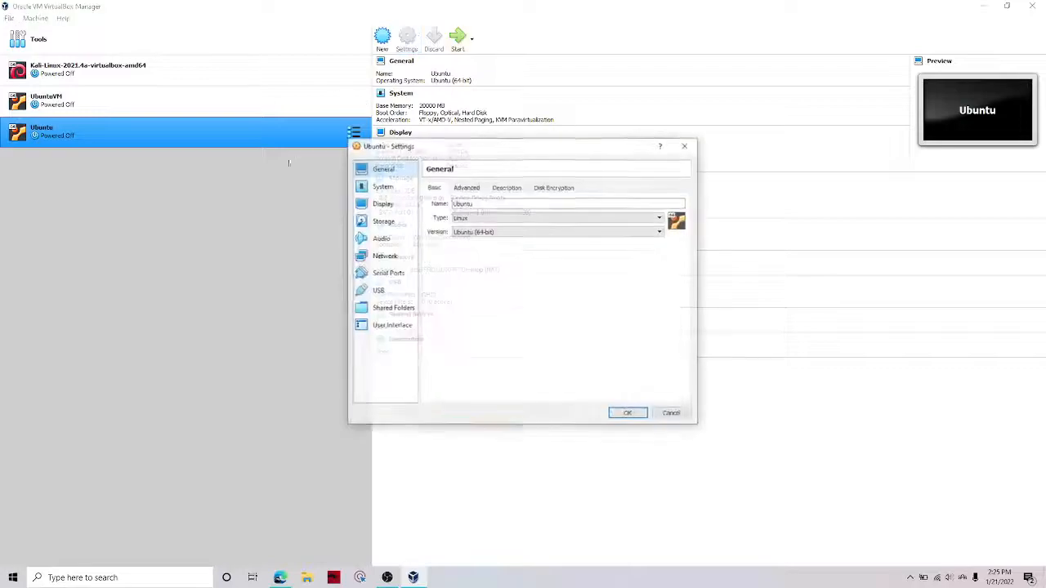
{"action": "left_click", "coordinate": [466, 187]}
{"action": "left_click", "coordinate": [507, 187]}
{"action": "left_click", "coordinate": [553, 187]}
Step: Set the Ubuntu machine's processor count to 2 and review its acceleration and motherboard settings
{"action": "left_click", "coordinate": [381, 186]}
{"action": "left_click", "coordinate": [486, 187]}
{"action": "left_click", "coordinate": [444, 187]}
{"action": "left_click", "coordinate": [488, 189]}
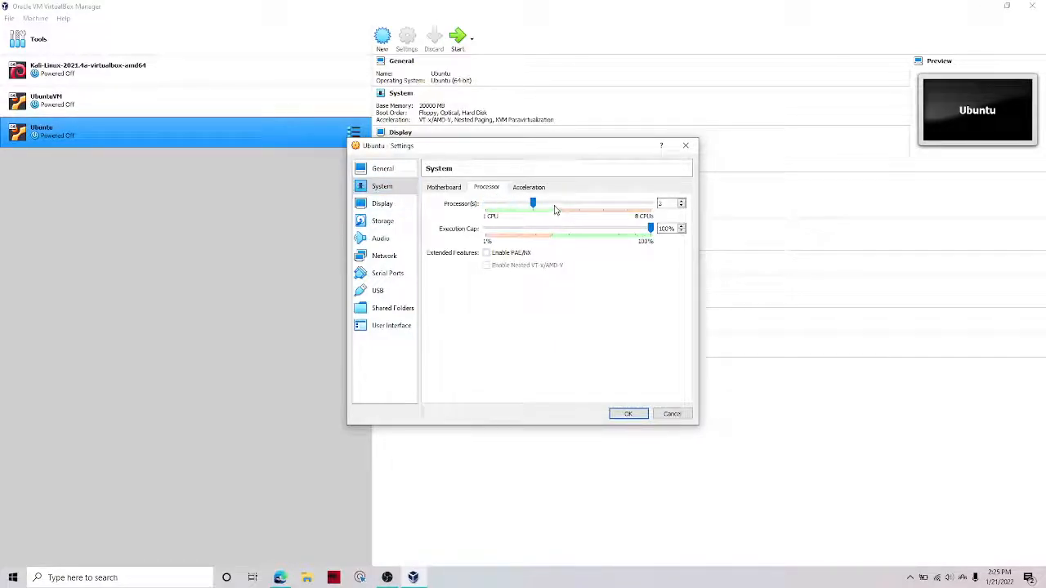
{"action": "left_click_drag", "start_coordinate": [585, 213], "coordinate": [656, 214]}
{"action": "left_click_drag", "start_coordinate": [538, 213], "coordinate": [518, 213]}
{"action": "left_click", "coordinate": [505, 209]}
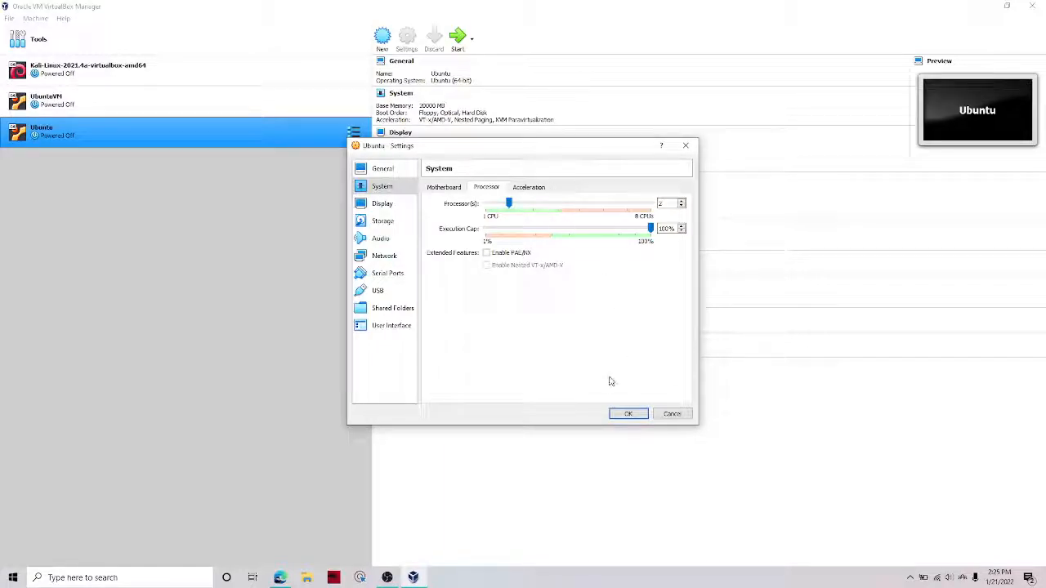
{"action": "left_click", "coordinate": [529, 188]}
{"action": "left_click", "coordinate": [488, 187]}
{"action": "left_click", "coordinate": [444, 187]}
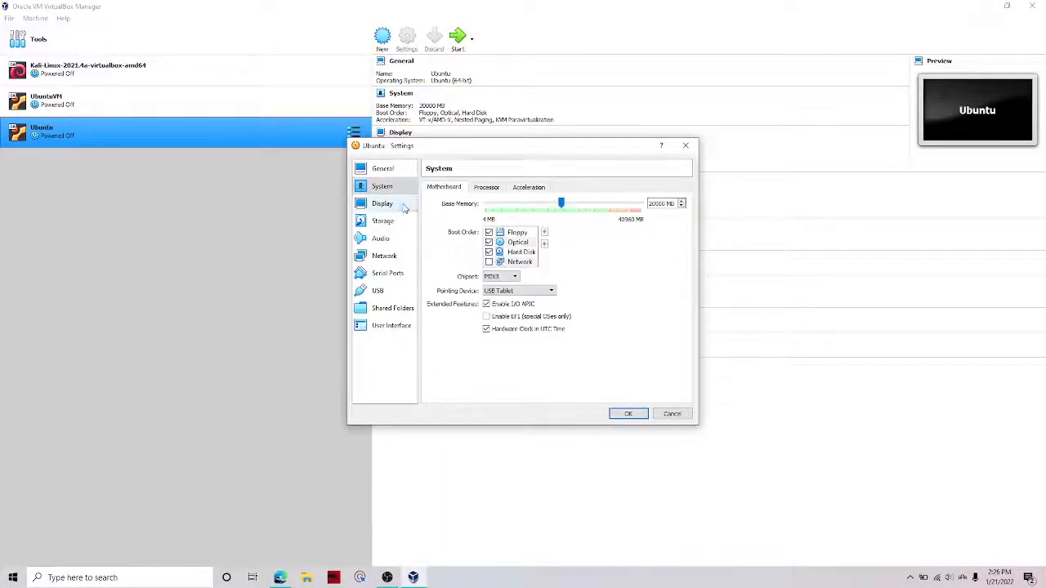
Step: Set the video memory to 32 MB, enable 3D acceleration, and save the machine settings
{"action": "left_click", "coordinate": [382, 204]}
{"action": "left_click", "coordinate": [555, 208]}
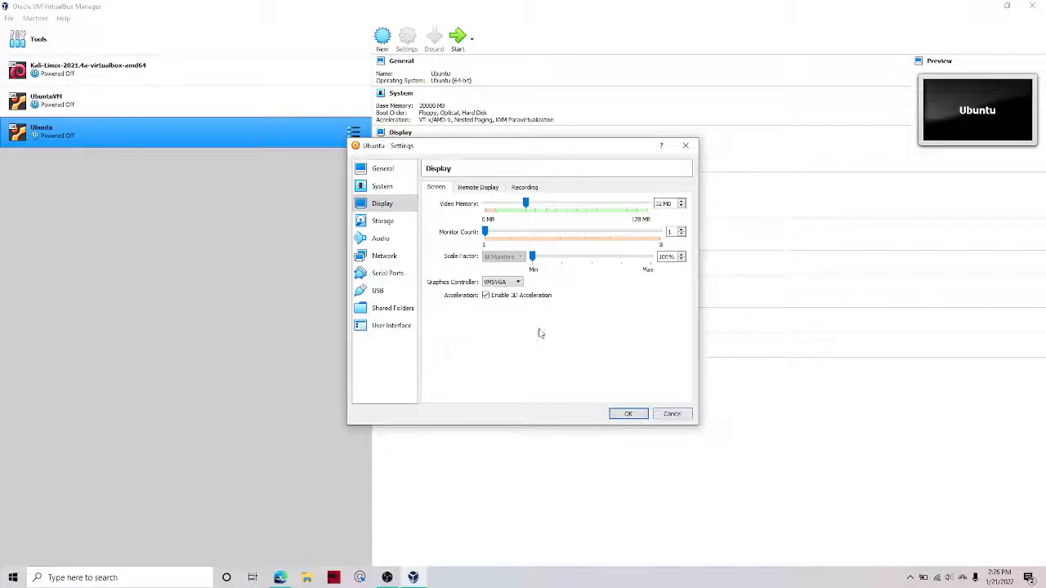
{"action": "left_click", "coordinate": [627, 415]}
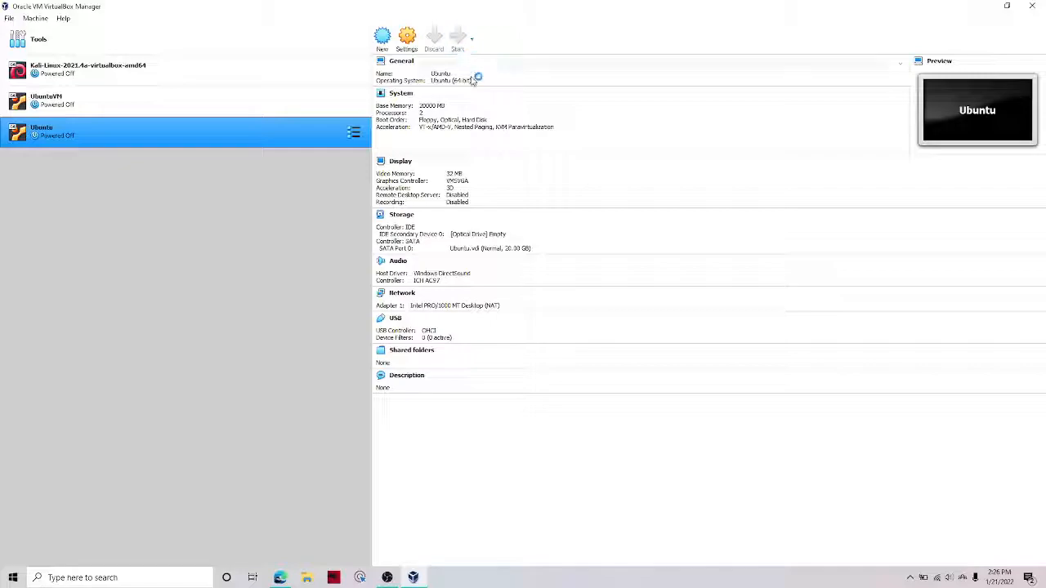
Step: Start the Ubuntu virtual machine and pick ubuntu-20.04.3-desktop-amd64.iso from the available start-up disks
{"action": "left_click", "coordinate": [284, 108], "text": "ctrl"}
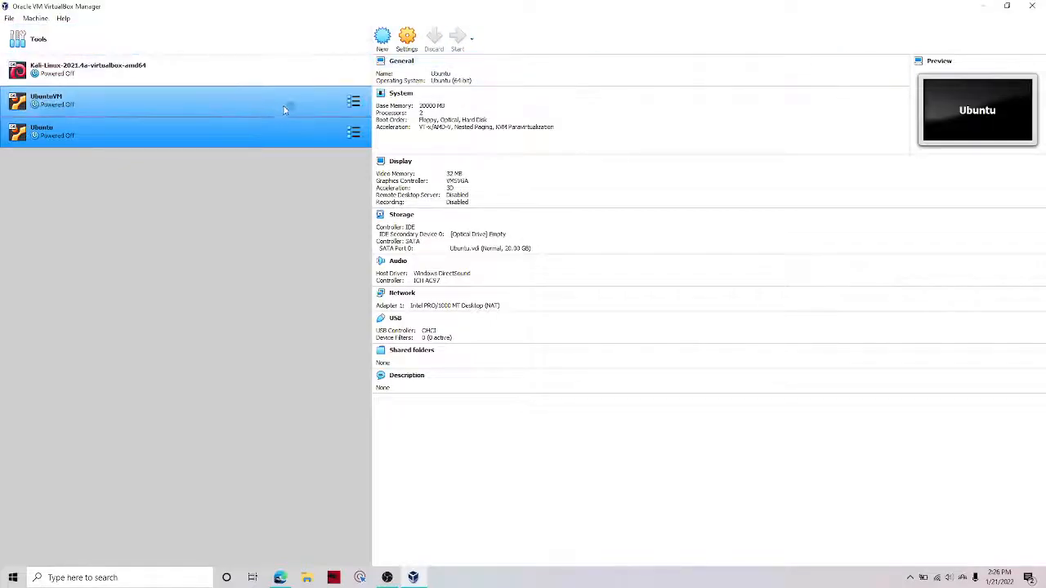
{"action": "left_click", "coordinate": [240, 98], "text": "ctrl"}
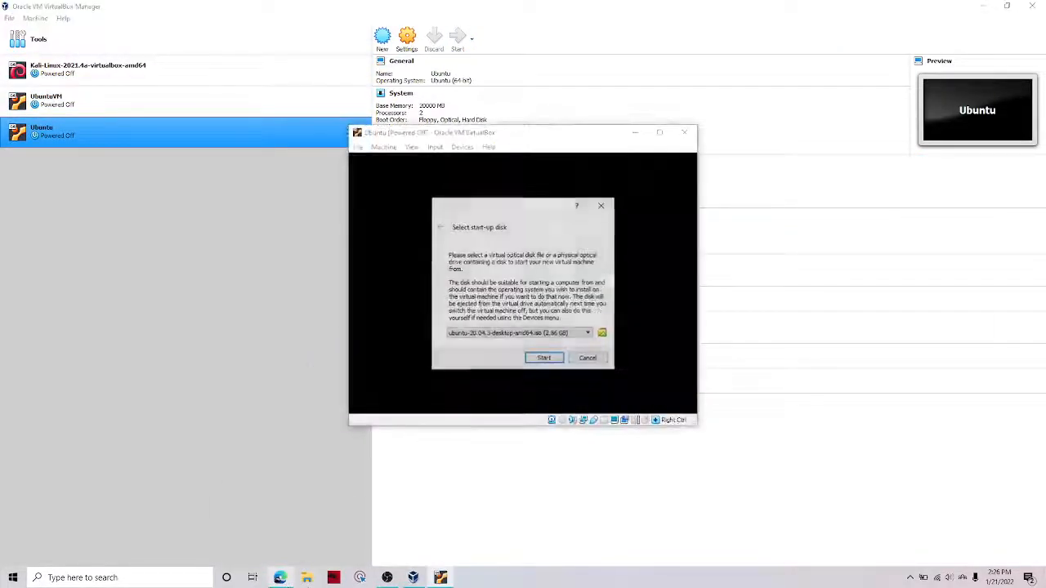
{"action": "left_click", "coordinate": [517, 332]}
{"action": "left_click", "coordinate": [515, 332]}
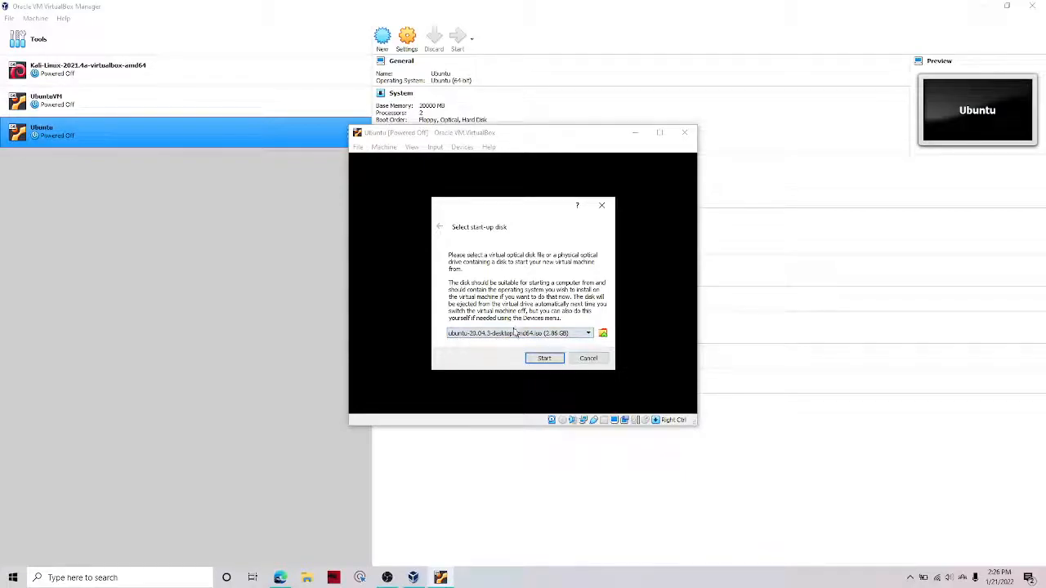
{"action": "left_click", "coordinate": [515, 332]}
{"action": "left_click", "coordinate": [521, 343]}
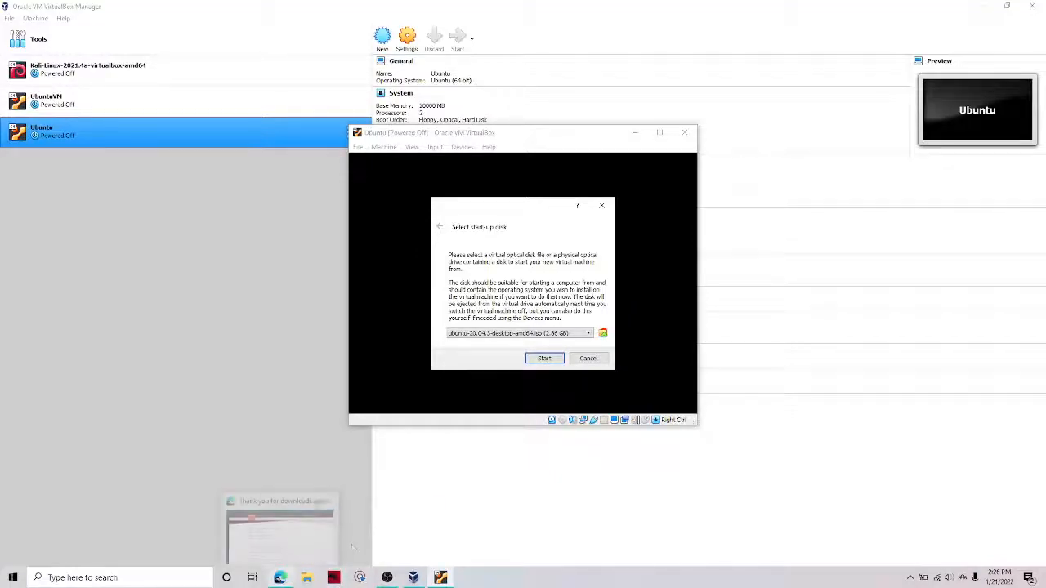
Step: Choose ubuntu-20.04.3-desktop-amd64.iso in the Optical Disk Selector and boot the virtual machine from it
{"action": "left_click", "coordinate": [602, 333]}
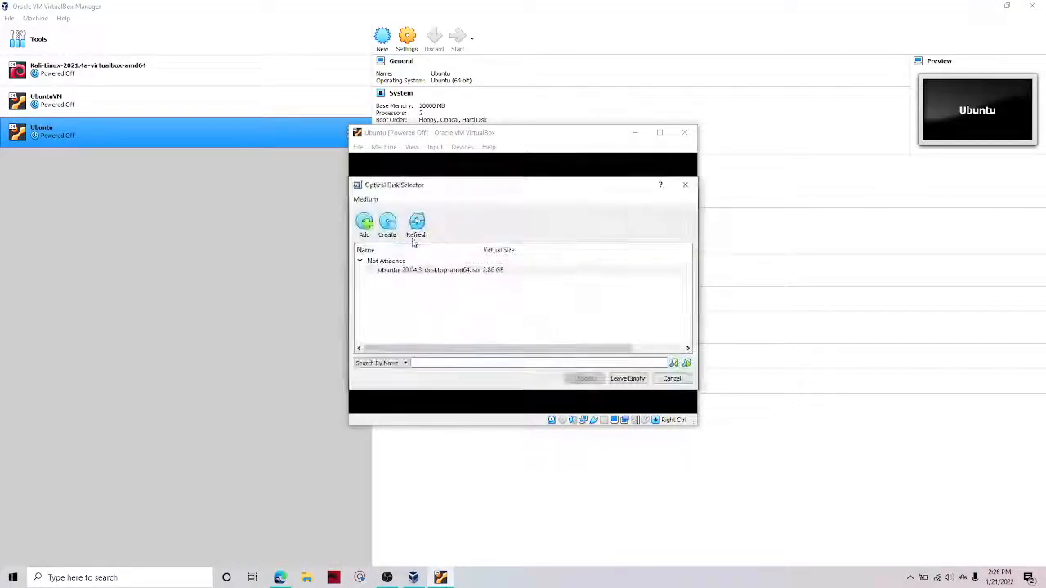
{"action": "left_click", "coordinate": [369, 229]}
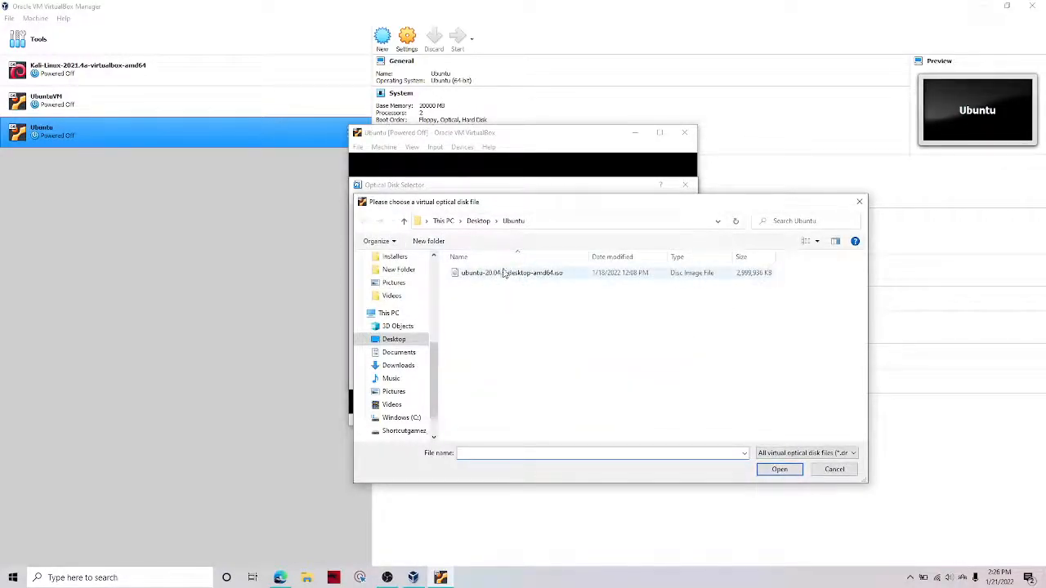
{"action": "left_click", "coordinate": [835, 469]}
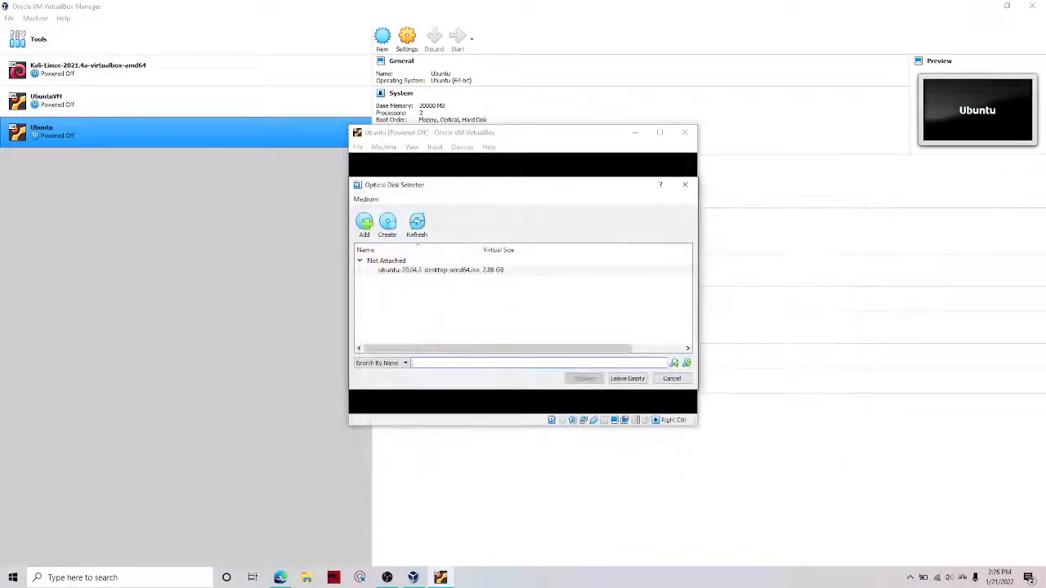
{"action": "left_click", "coordinate": [445, 273]}
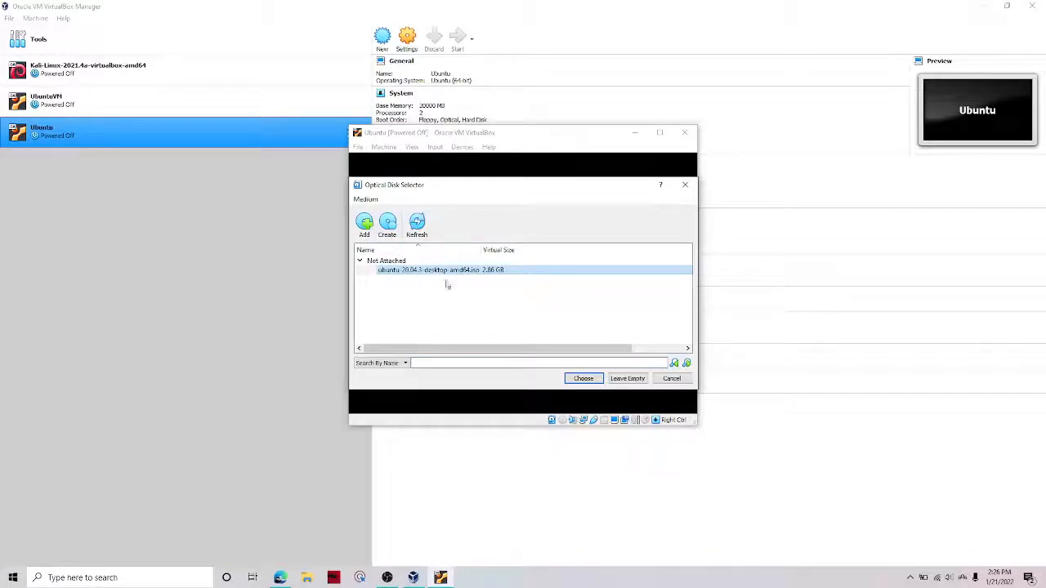
{"action": "left_click", "coordinate": [580, 380]}
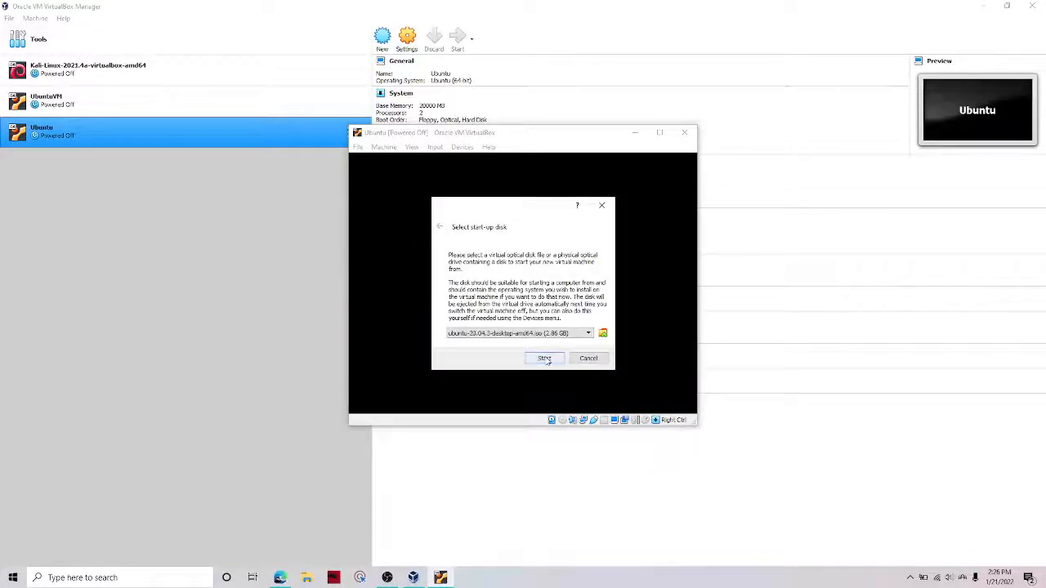
{"action": "left_click", "coordinate": [545, 359]}
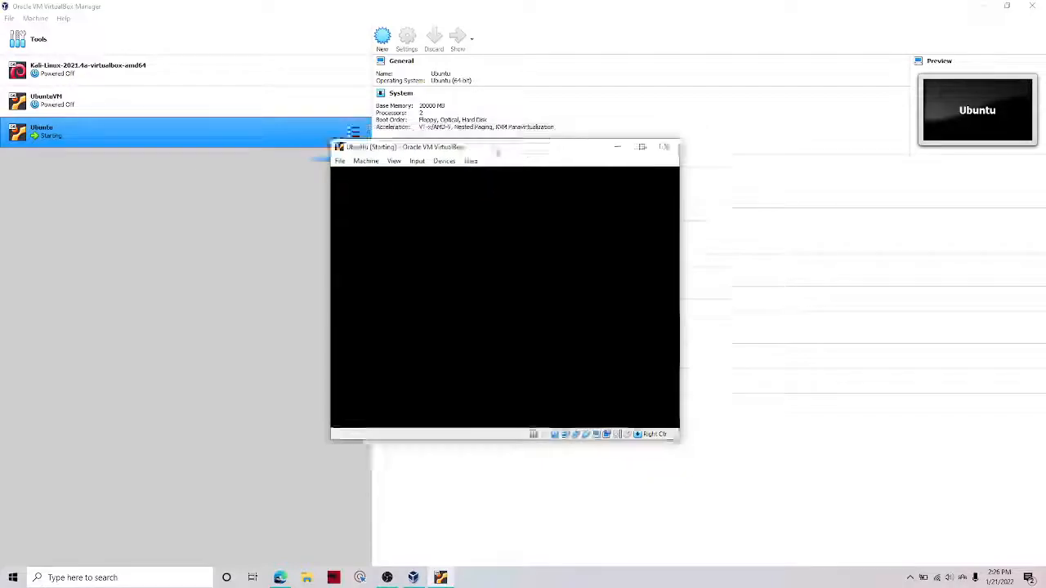
Step: Bring the running Ubuntu machine's window to the front, reposition it, and maximize it
{"action": "left_click_drag", "start_coordinate": [472, 135], "coordinate": [524, 150]}
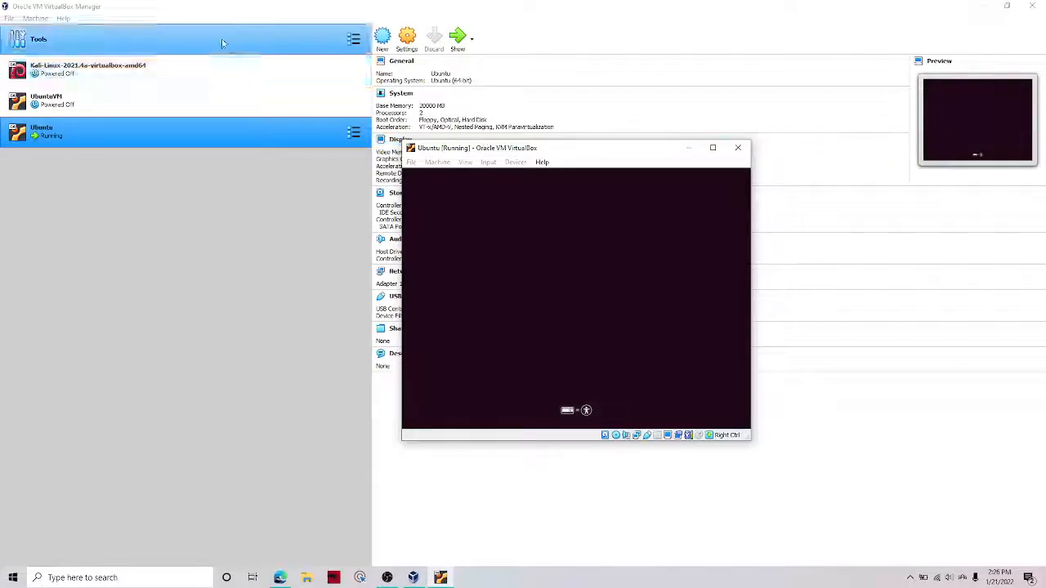
{"action": "left_click", "coordinate": [440, 577]}
{"action": "mouse_move", "coordinate": [413, 577]}
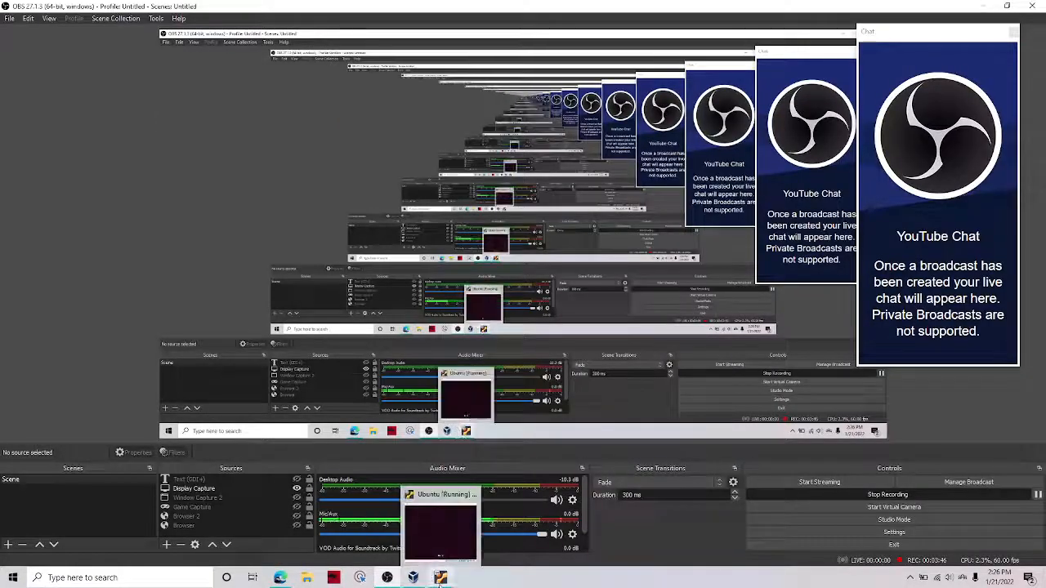
{"action": "left_click", "coordinate": [451, 531]}
{"action": "left_click_drag", "start_coordinate": [567, 158], "coordinate": [445, 215]}
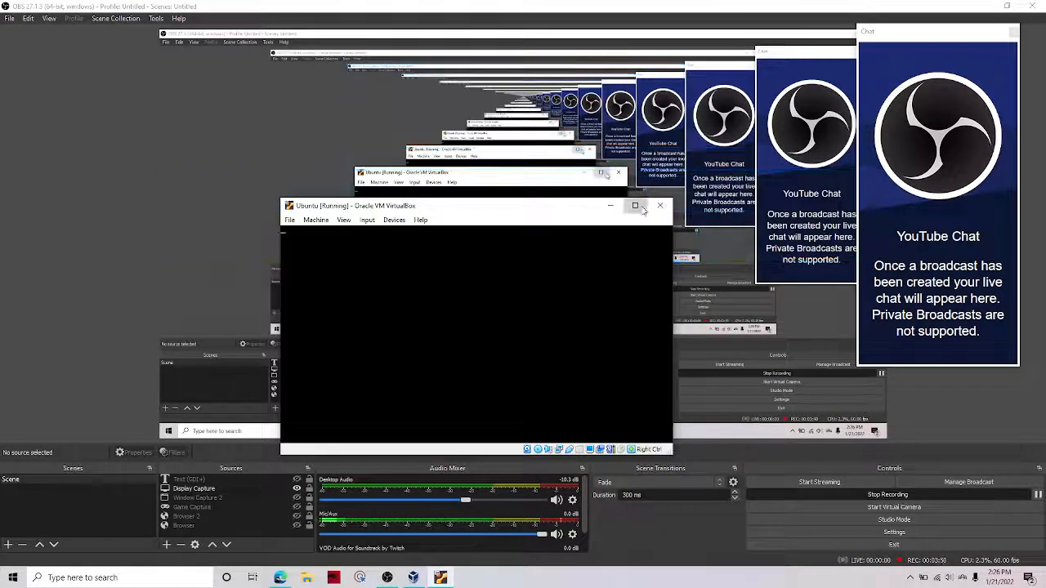
{"action": "left_click", "coordinate": [637, 207]}
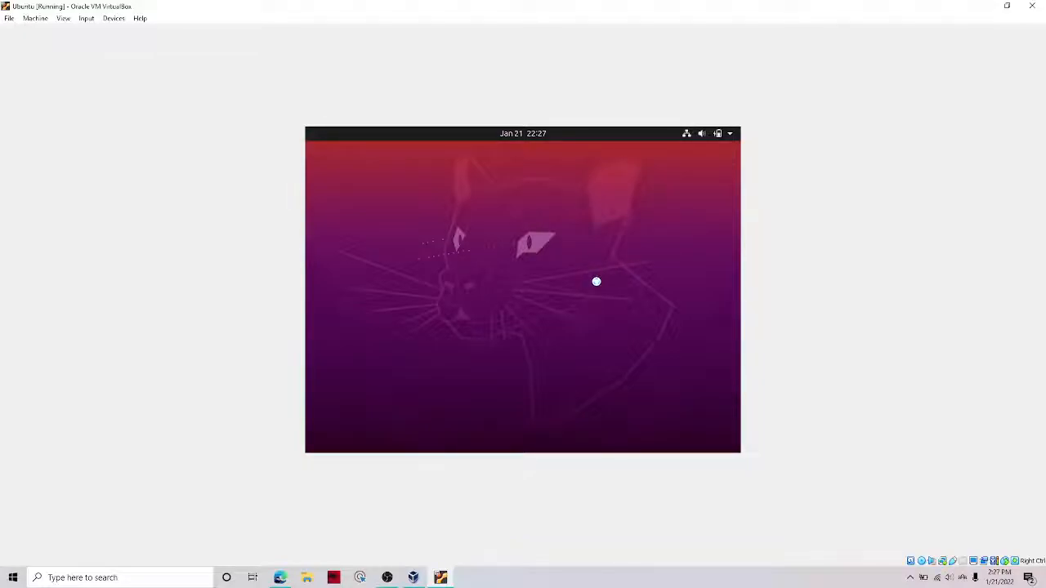
Step: Look at the guest's calendar and notifications and its network and sound status menu
{"action": "left_click", "coordinate": [523, 134]}
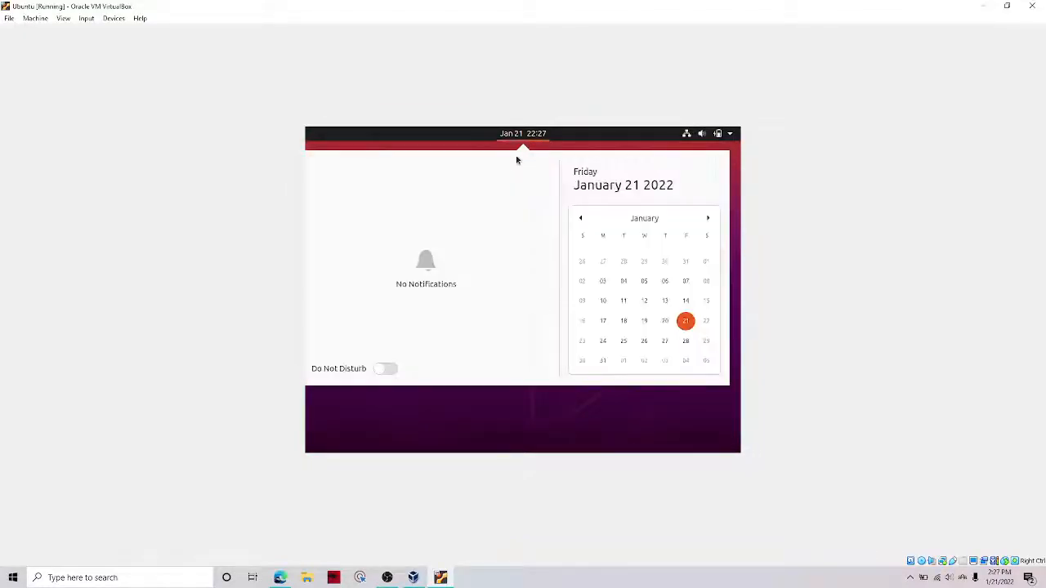
{"action": "left_click", "coordinate": [508, 143]}
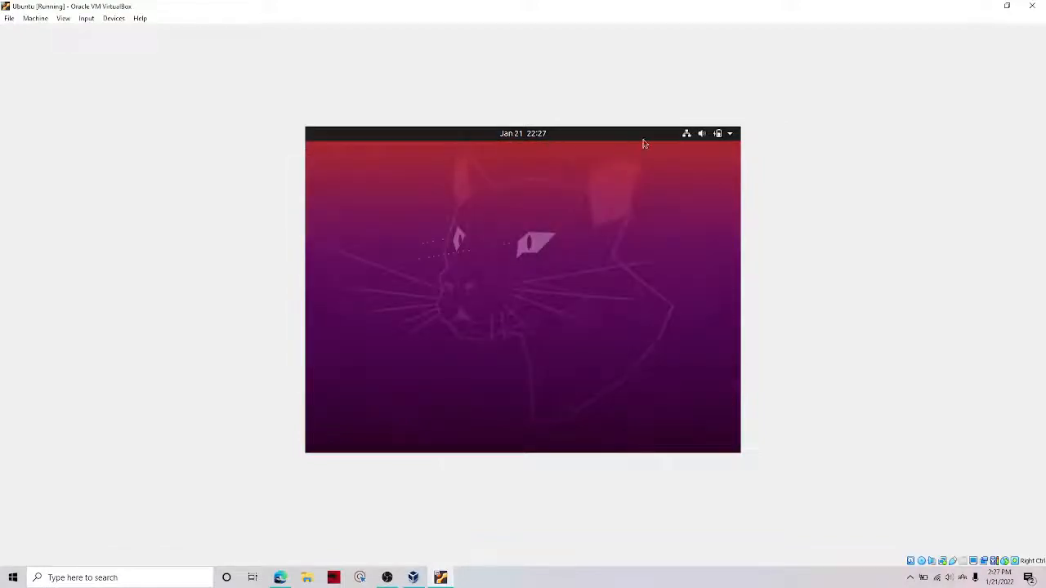
{"action": "left_click", "coordinate": [684, 139]}
{"action": "left_click", "coordinate": [702, 134]}
{"action": "left_click", "coordinate": [704, 135]}
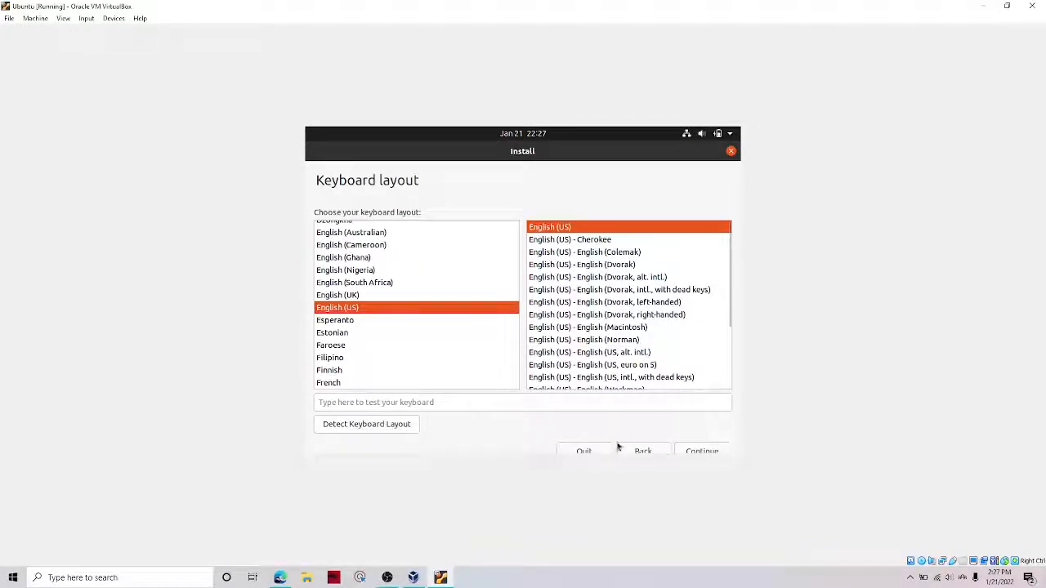
Step: Accept the English (US) keyboard layout and continue with the normal installation, downloading updates while installing Ubuntu
{"action": "left_click", "coordinate": [699, 452]}
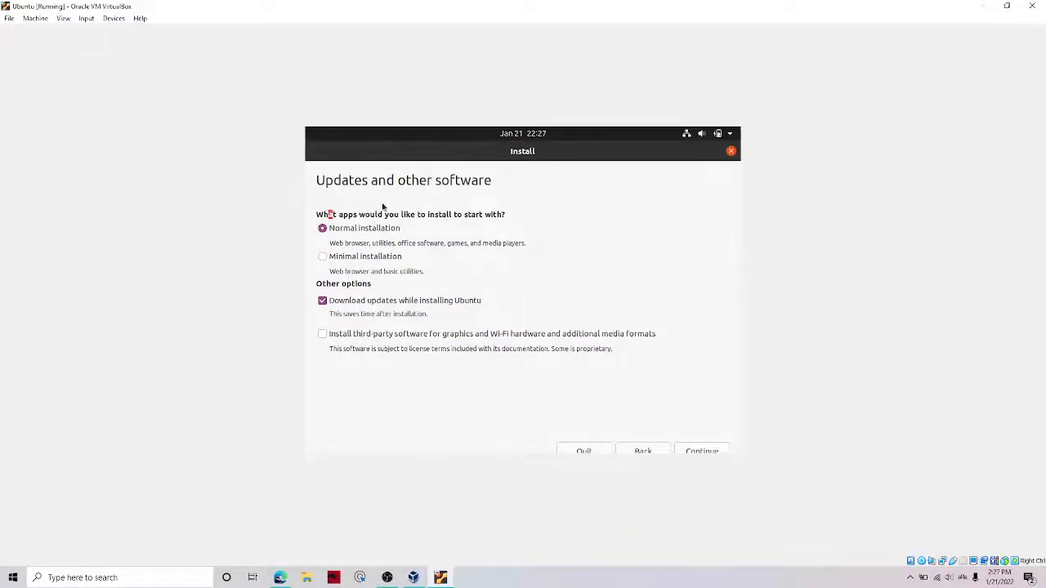
{"action": "left_click", "coordinate": [722, 460]}
{"action": "triple_click", "coordinate": [446, 181]}
{"action": "triple_click", "coordinate": [361, 181]}
{"action": "left_click", "coordinate": [360, 182]}
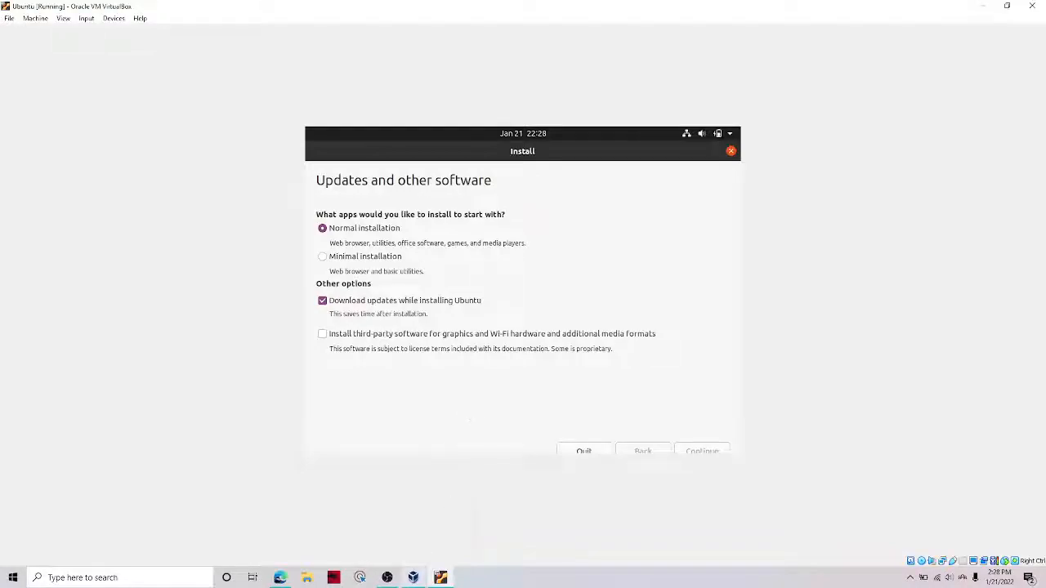
{"action": "key", "text": "Return"}
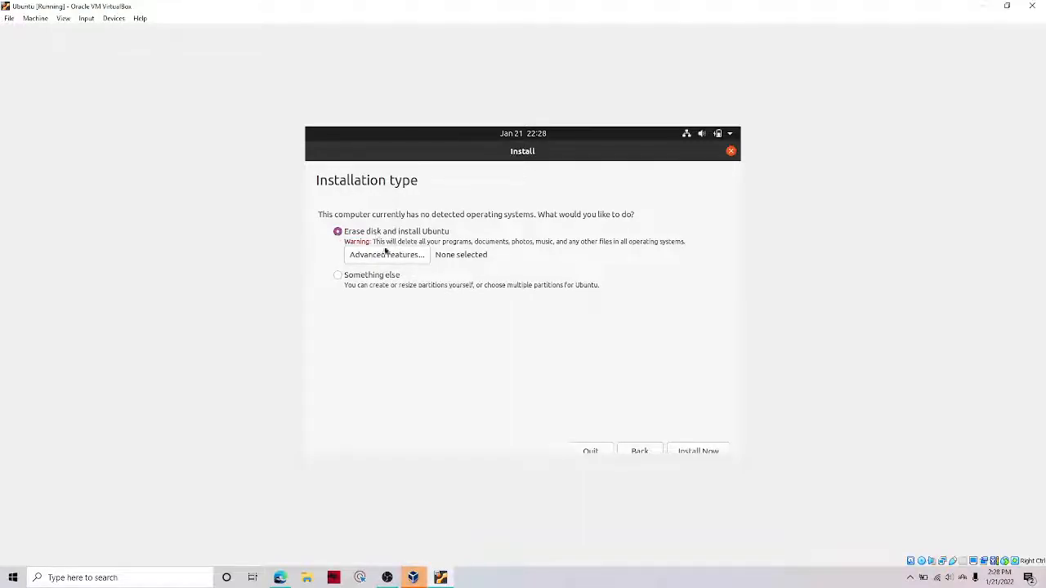
Step: Read the erase-disk warning on the installation type page and view the host's drives under This PC in File Explorer
{"action": "left_click_drag", "start_coordinate": [582, 242], "coordinate": [694, 251]}
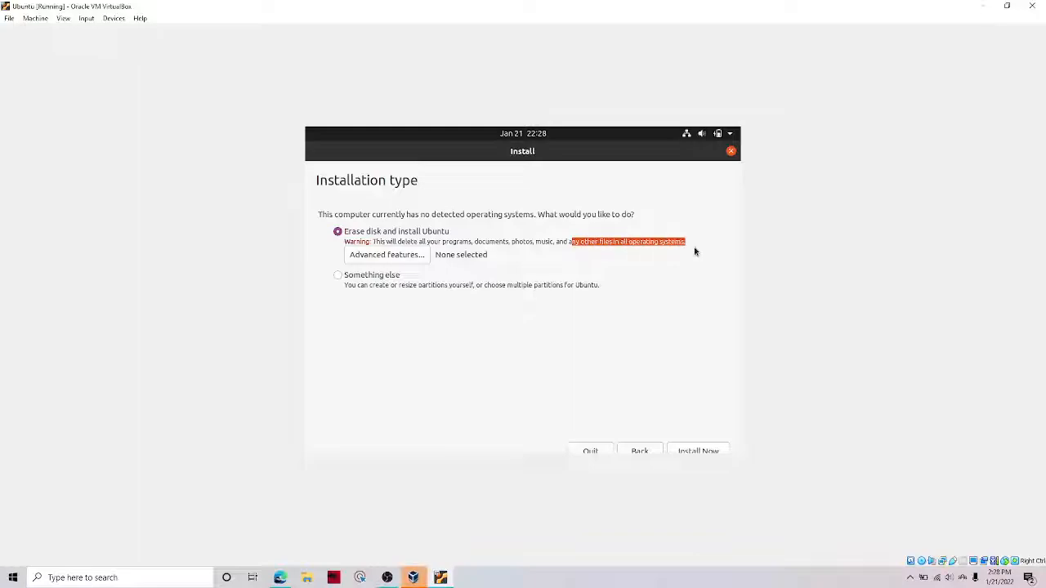
{"action": "left_click", "coordinate": [662, 244]}
{"action": "triple_click", "coordinate": [640, 243]}
{"action": "left_click", "coordinate": [645, 243]}
{"action": "left_click", "coordinate": [307, 577]}
{"action": "left_click", "coordinate": [77, 369]}
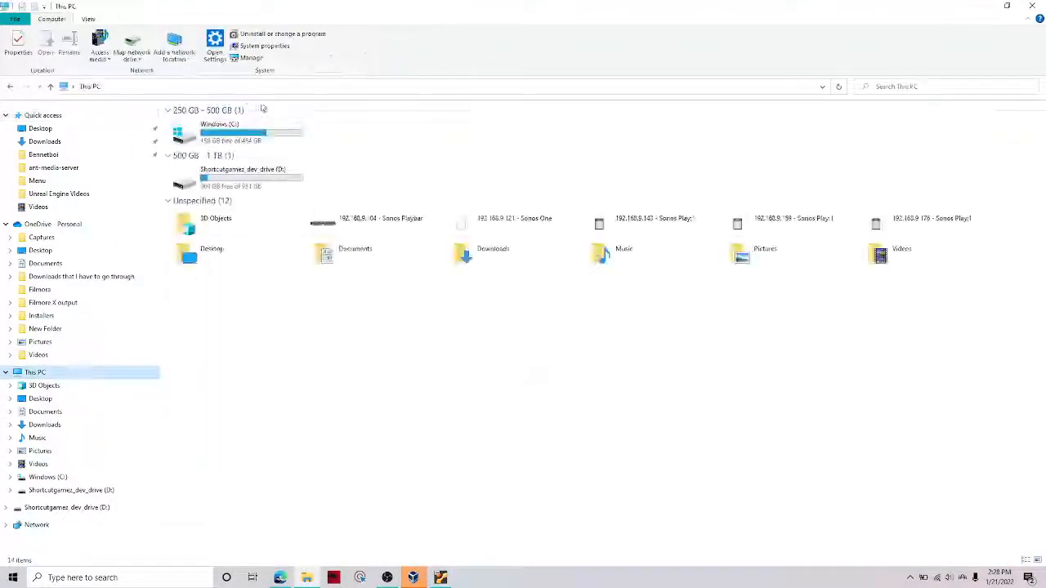
Step: Check the Windows (C:) drive in File Explorer and the UbuntuVM machine's details in VirtualBox Manager
{"action": "left_click", "coordinate": [296, 131]}
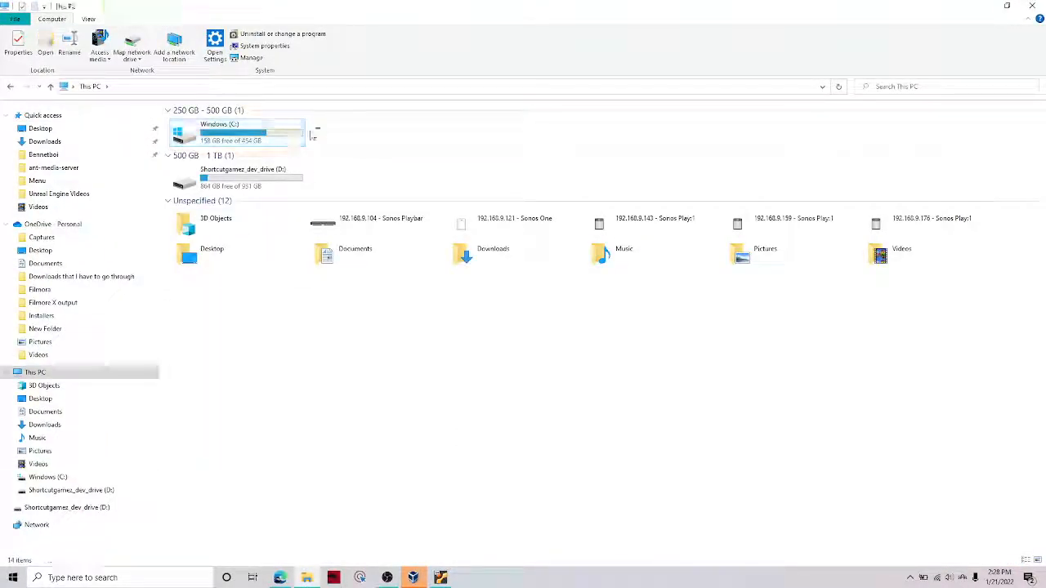
{"action": "left_click", "coordinate": [415, 577]}
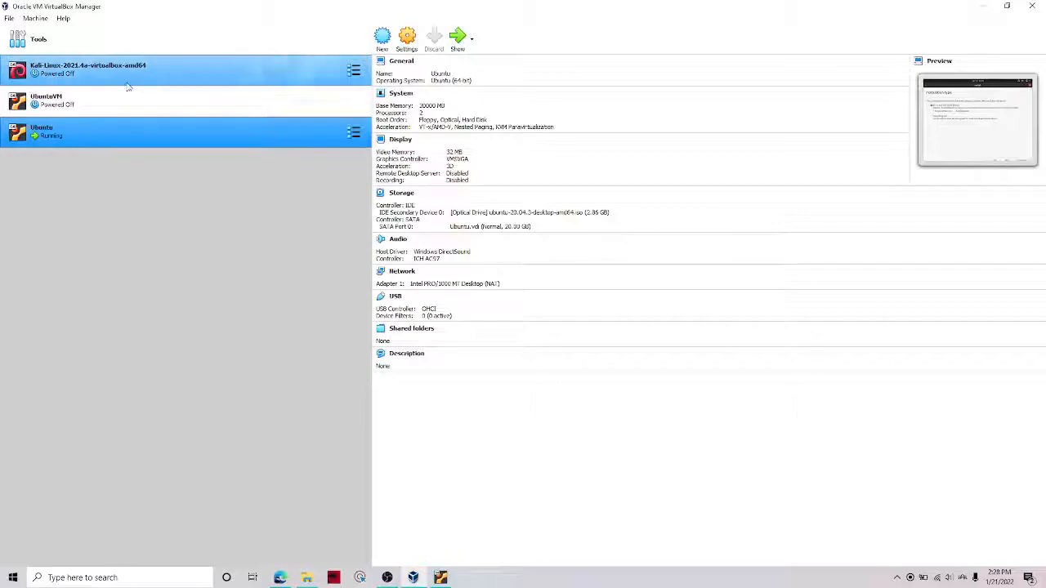
{"action": "left_click", "coordinate": [69, 113]}
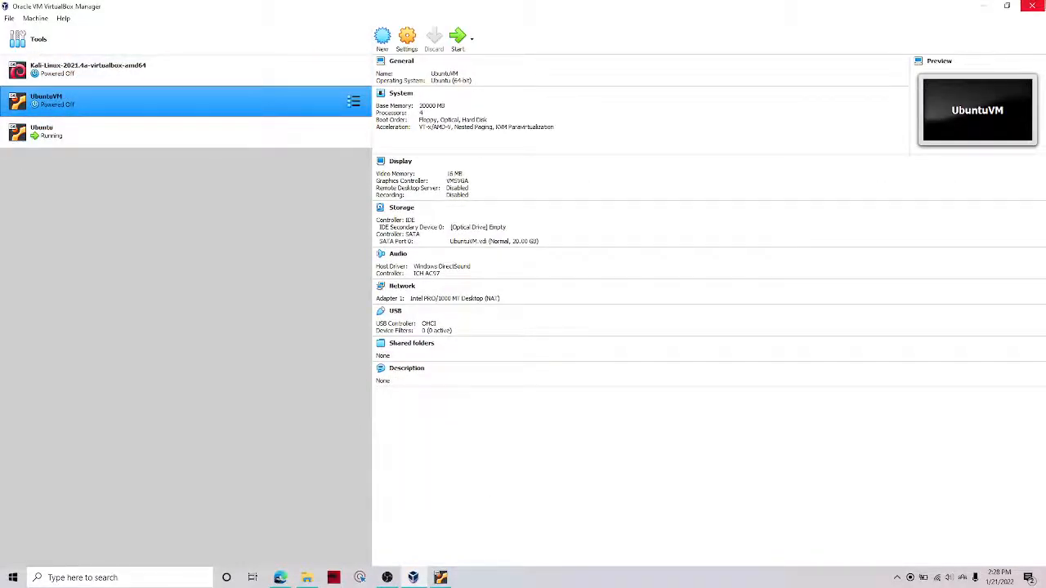
{"action": "key", "text": "alt+Tab"}
Step: View the Desktop's Ubuntu folder in File Explorer and return to the running Ubuntu machine
{"action": "left_click", "coordinate": [106, 129]}
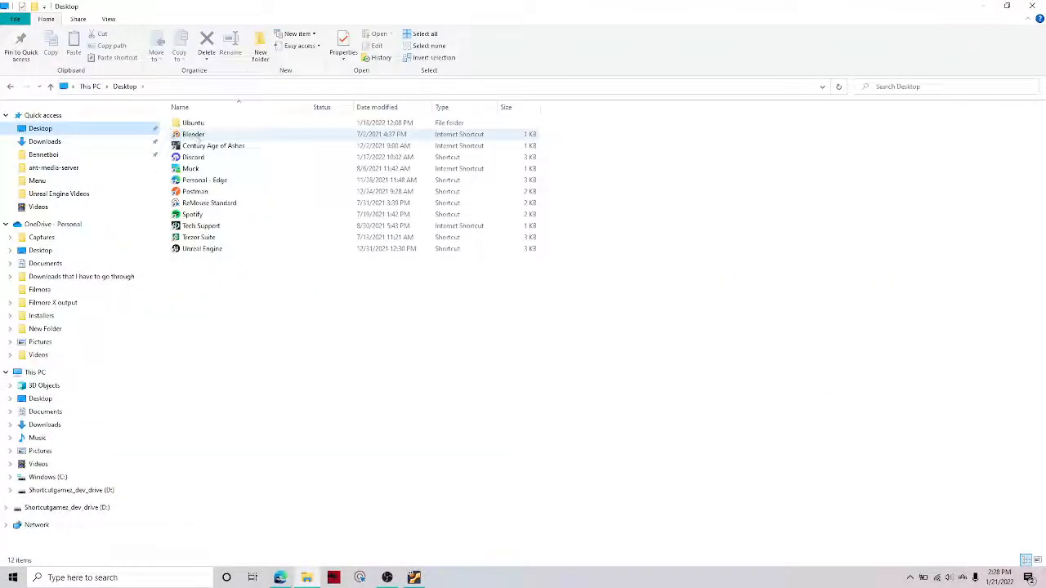
{"action": "double_click", "coordinate": [249, 124]}
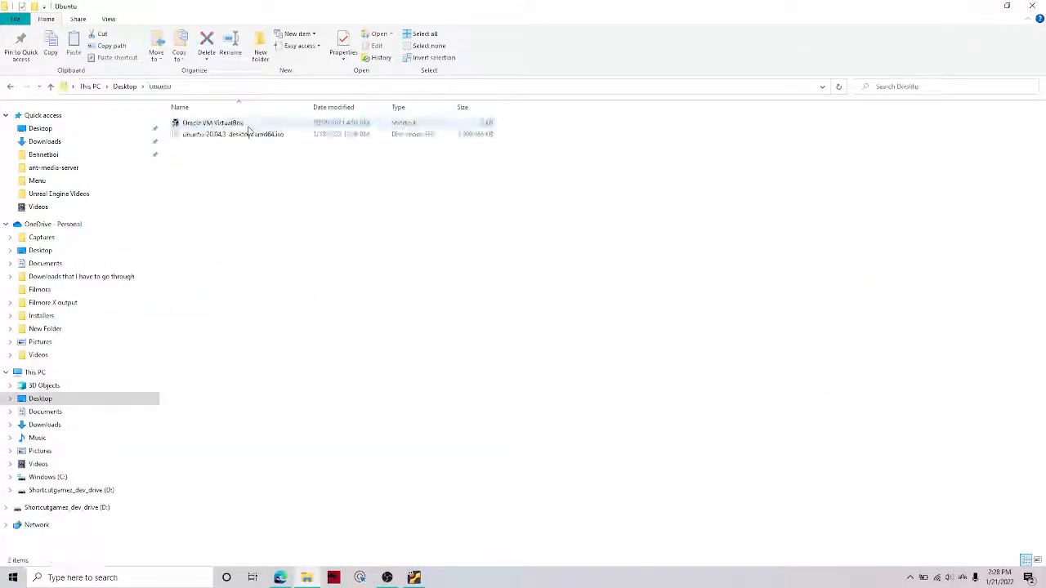
{"action": "left_click", "coordinate": [49, 141]}
{"action": "key", "text": "alt+Tab"}
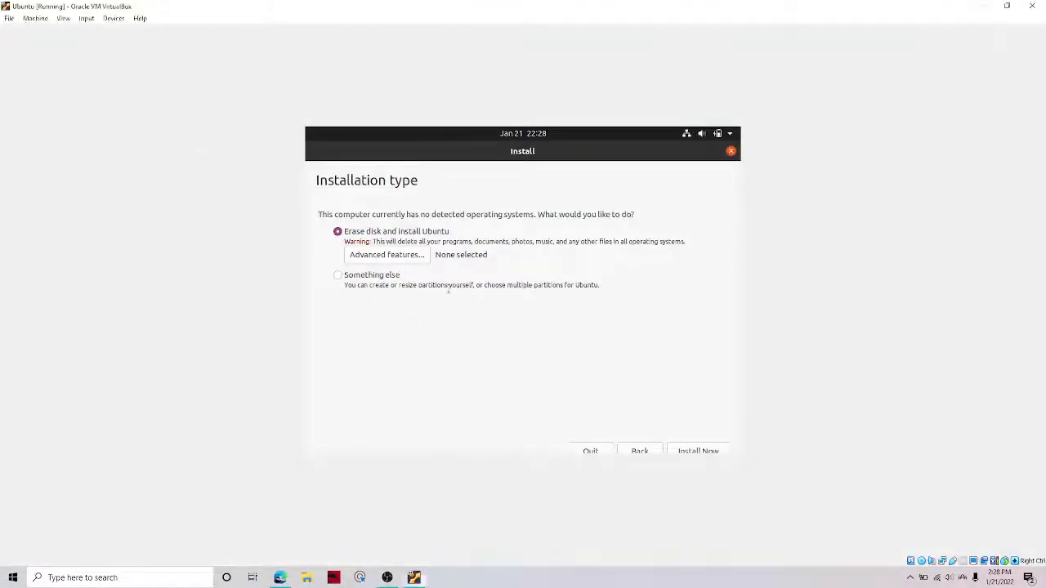
Step: Quit the Ubuntu installation from the installation type page and close the virtual machine
{"action": "left_click", "coordinate": [338, 275]}
{"action": "left_click", "coordinate": [337, 232]}
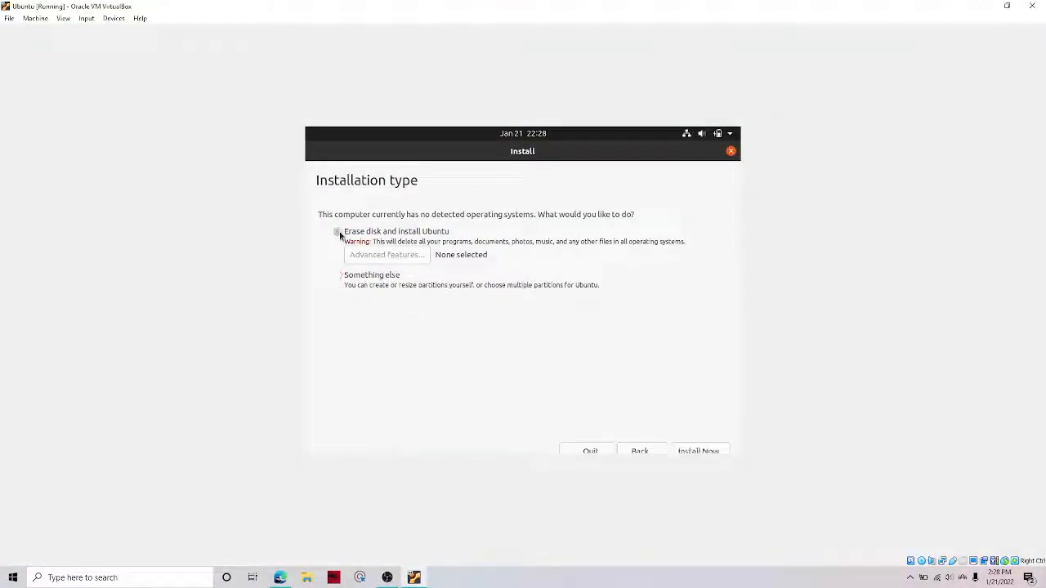
{"action": "left_click", "coordinate": [585, 452]}
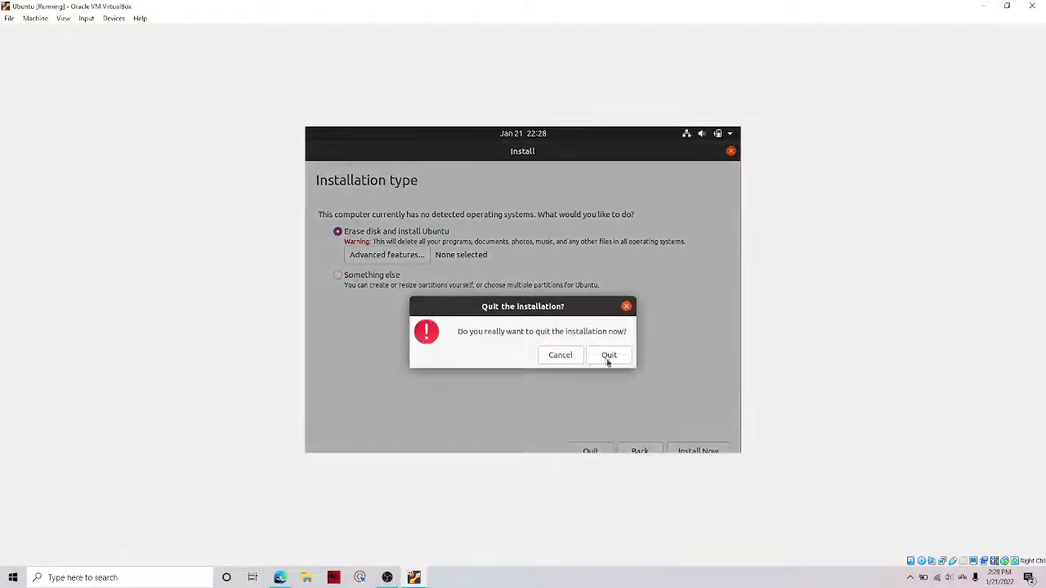
{"action": "left_click", "coordinate": [606, 355]}
{"action": "left_click", "coordinate": [1032, 5]}
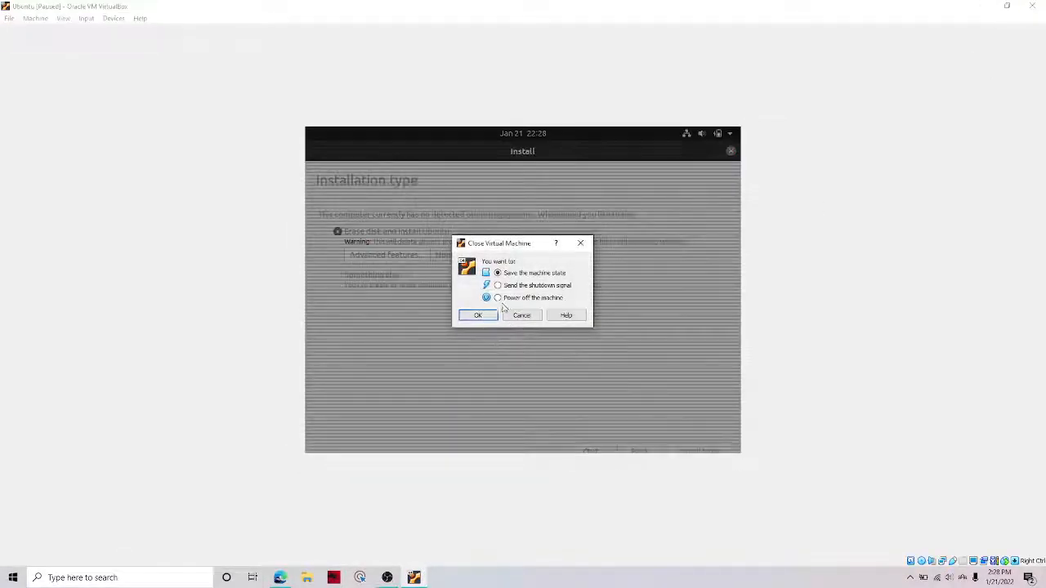
{"action": "left_click", "coordinate": [479, 316]}
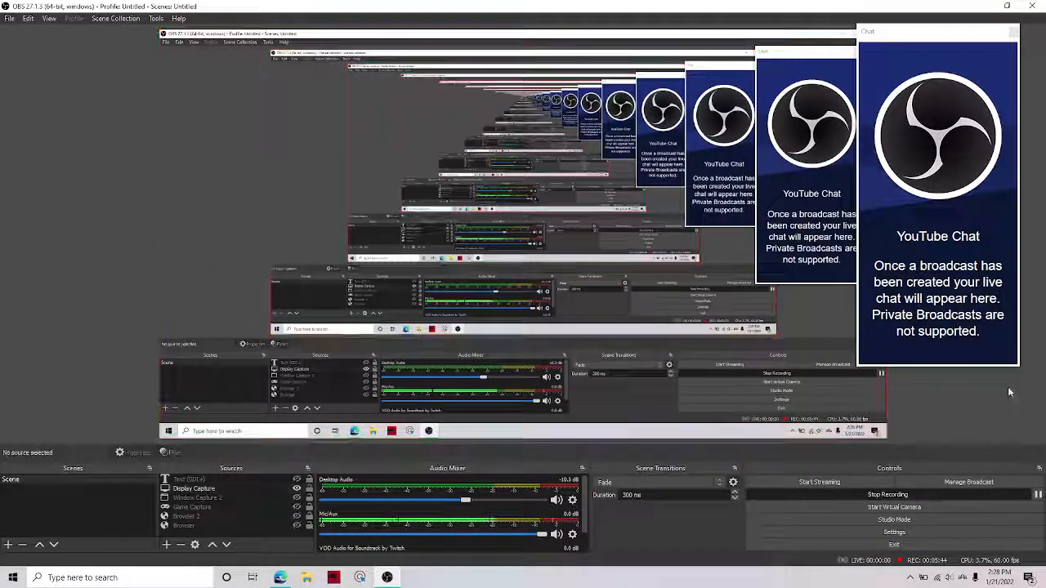
{"action": "left_click_drag", "start_coordinate": [1003, 408], "coordinate": [77, 142]}
{"action": "left_click_drag", "start_coordinate": [28, 95], "coordinate": [1033, 423]}
{"action": "left_click_drag", "start_coordinate": [987, 391], "coordinate": [1, 15]}
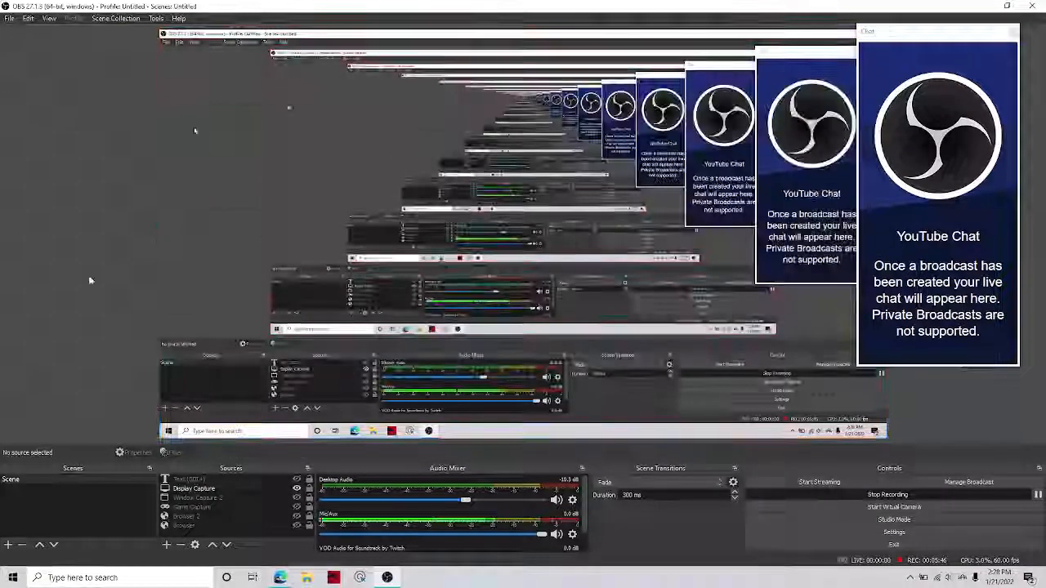
Step: Switch to Microsoft Edge and close the window showing the Ubuntu Desktop download page
{"action": "left_click", "coordinate": [278, 527]}
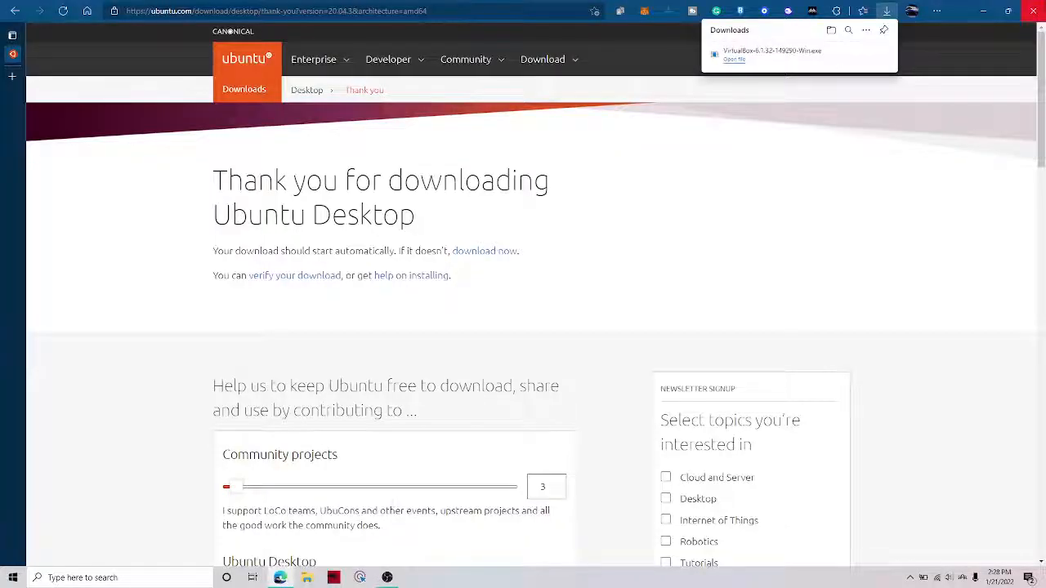
{"action": "left_click", "coordinate": [1033, 10]}
{"action": "left_click_drag", "start_coordinate": [25, 81], "coordinate": [9, 32]}
{"action": "left_click_drag", "start_coordinate": [51, 68], "coordinate": [1043, 312]}
{"action": "left_click_drag", "start_coordinate": [1028, 401], "coordinate": [1033, 428]}
{"action": "left_click_drag", "start_coordinate": [1019, 424], "coordinate": [35, 106]}
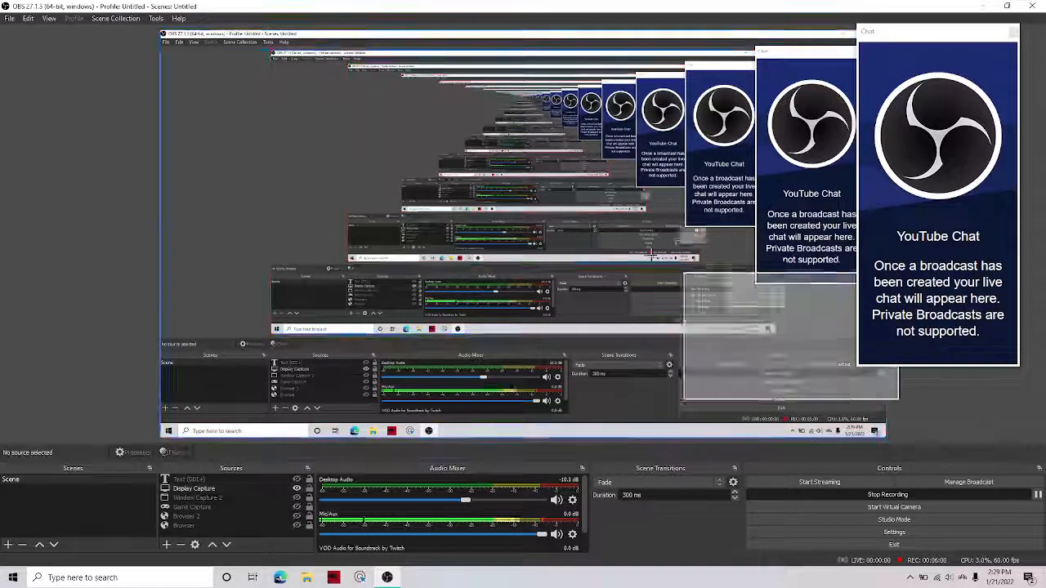
{"action": "left_click_drag", "start_coordinate": [89, 47], "coordinate": [1010, 425]}
Step: Minimize and restore OBS and undo the accidental move of the display capture in its preview
{"action": "left_click_drag", "start_coordinate": [948, 411], "coordinate": [409, 288]}
{"action": "left_click", "coordinate": [984, 5]}
{"action": "left_click", "coordinate": [387, 578]}
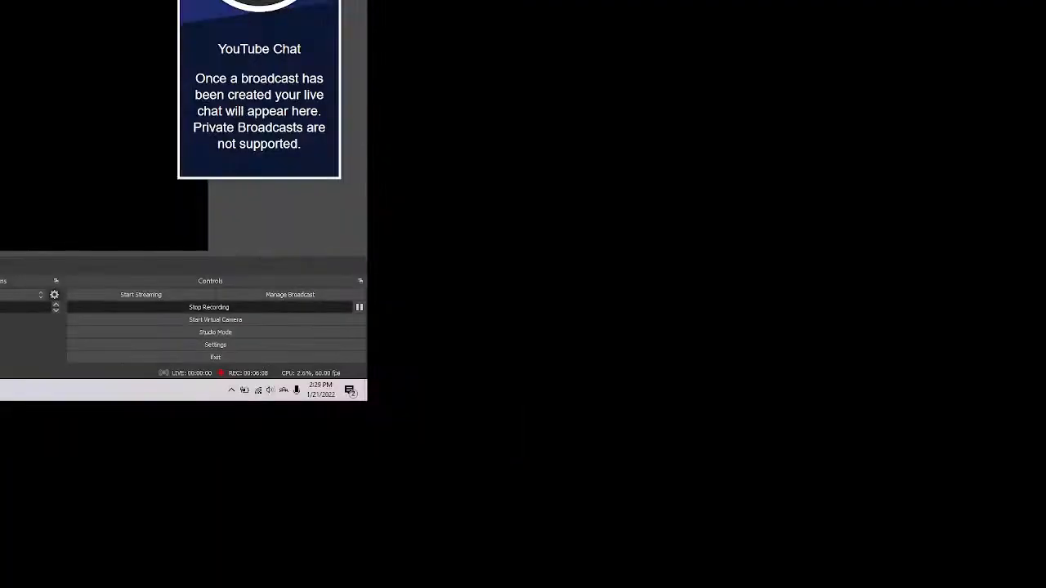
{"action": "key", "text": "ctrl+z"}
{"action": "left_click", "coordinate": [68, 128]}
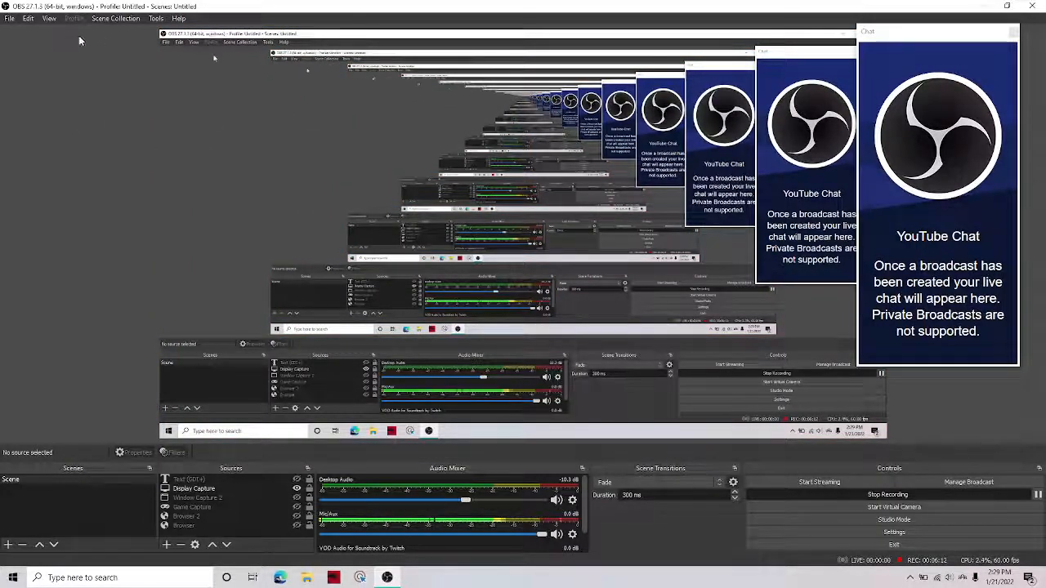
{"action": "left_click_drag", "start_coordinate": [12, 90], "coordinate": [1019, 433]}
{"action": "mouse_move", "coordinate": [10, 44]}
{"action": "left_mouse_down"}
{"action": "mouse_move", "coordinate": [981, 407]}
{"action": "mouse_move", "coordinate": [768, 310]}
{"action": "mouse_move", "coordinate": [947, 396]}
{"action": "left_mouse_up"}
{"action": "left_click_drag", "start_coordinate": [24, 59], "coordinate": [1042, 386]}
{"action": "left_click_drag", "start_coordinate": [2, 145], "coordinate": [895, 440]}
{"action": "left_click_drag", "start_coordinate": [36, 97], "coordinate": [1036, 407]}
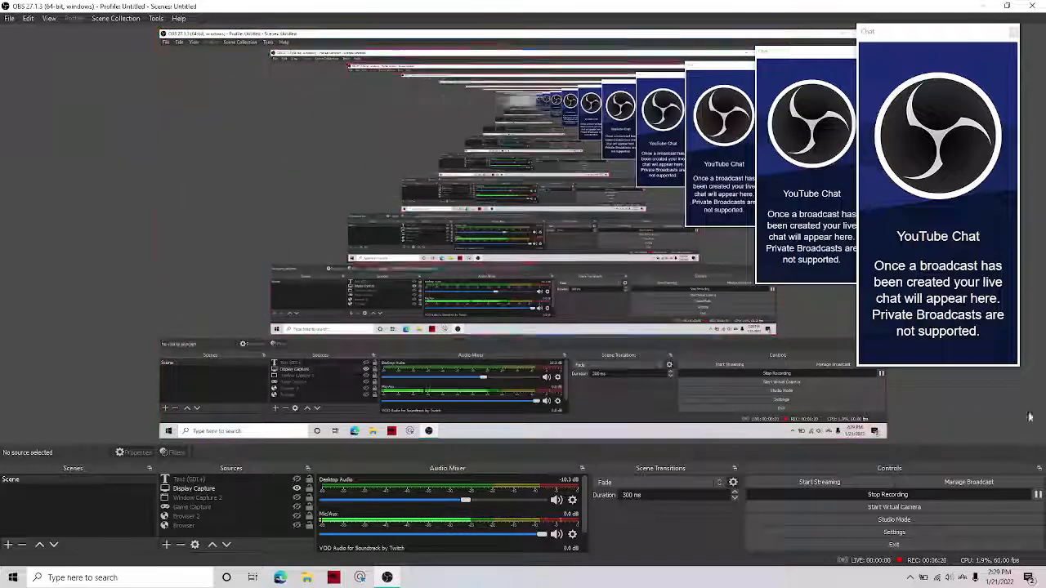